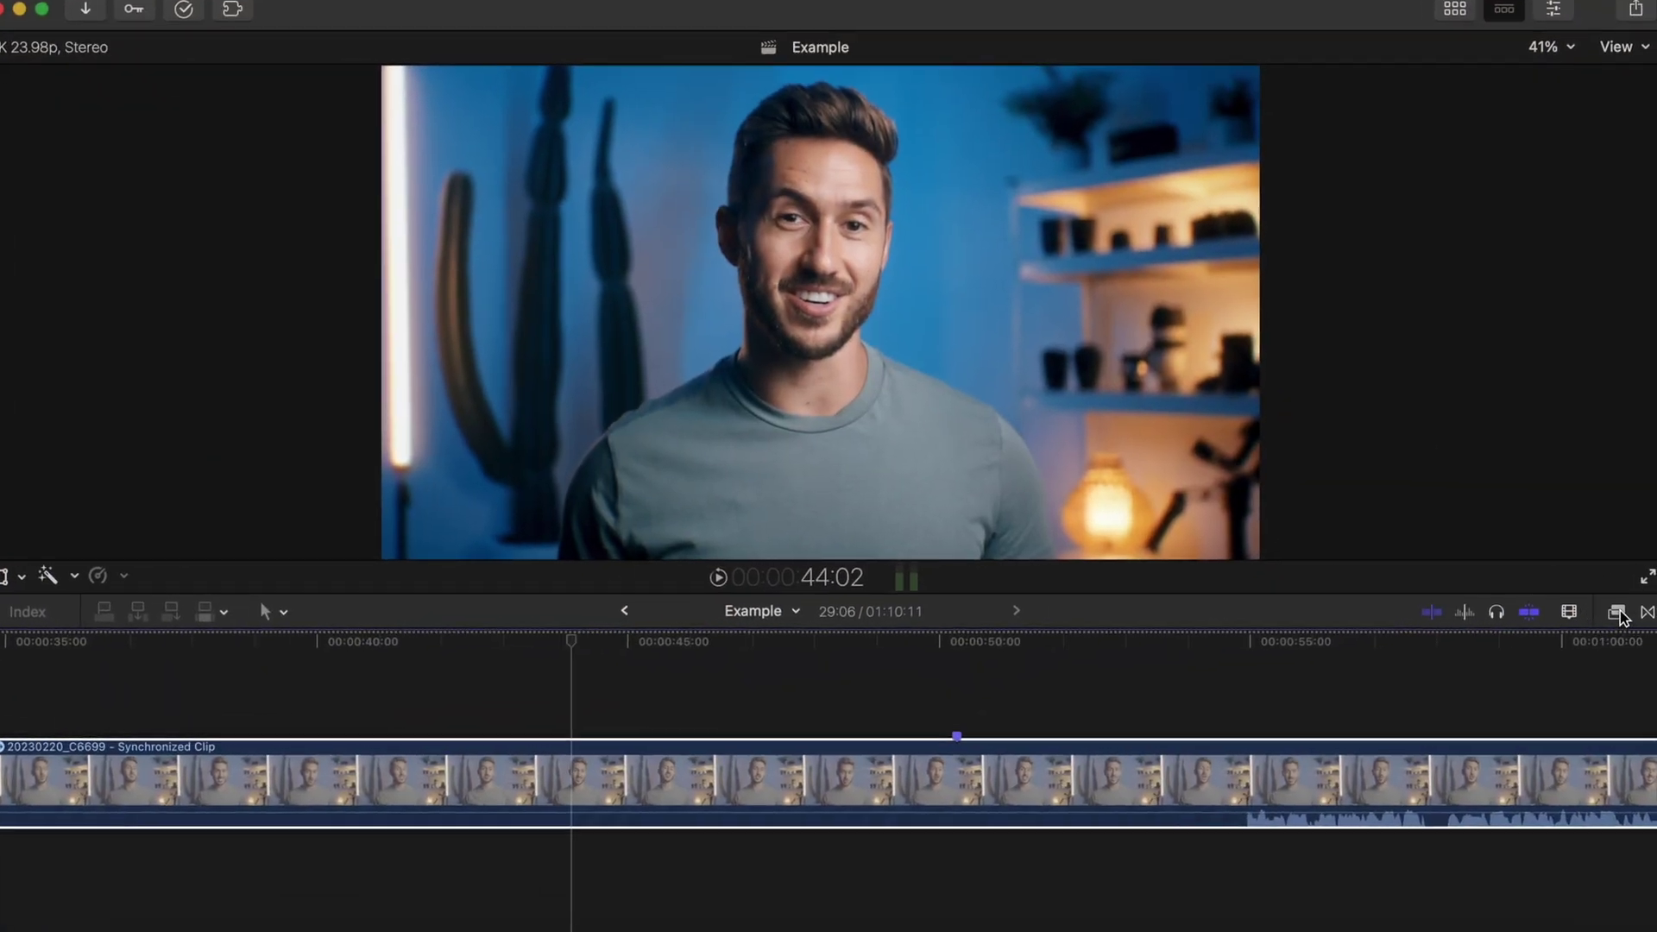
- Find Noise Gate with a 'noise' search in the Effects browser and apply it to the dialogue clip
left_click(1617, 613)
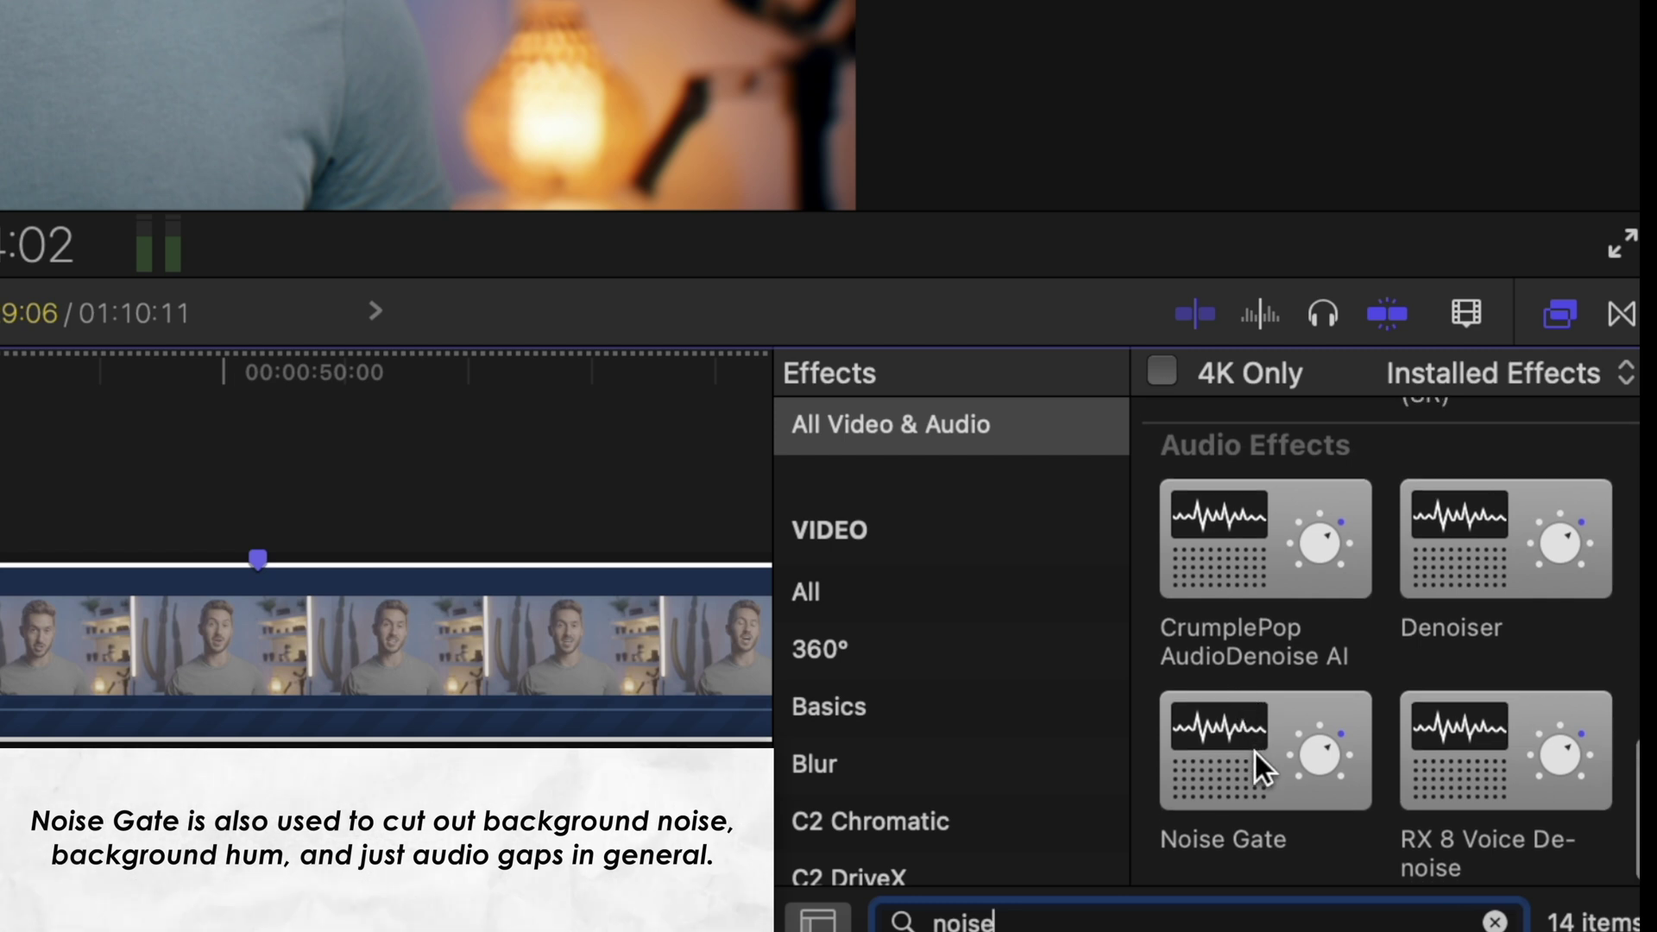
left_click(1254, 753)
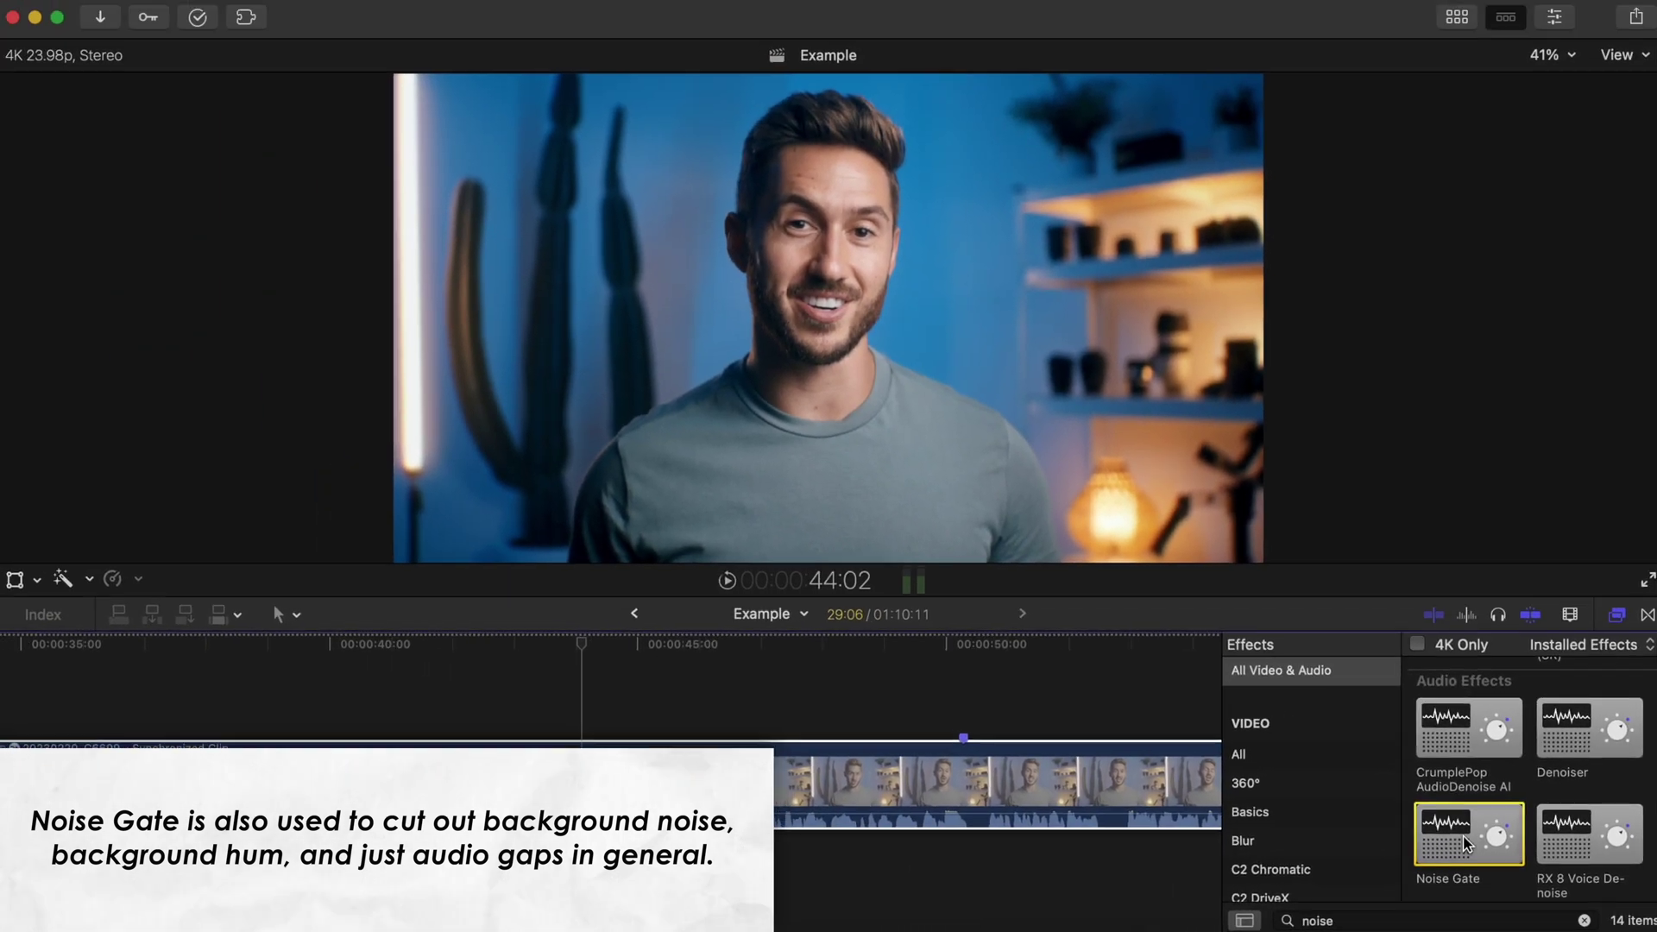
- Show the dialogue clip's audio settings and open the Noise Gate editor (Threshold -20 dB, Reduction -100 dB)
left_click(1616, 614)
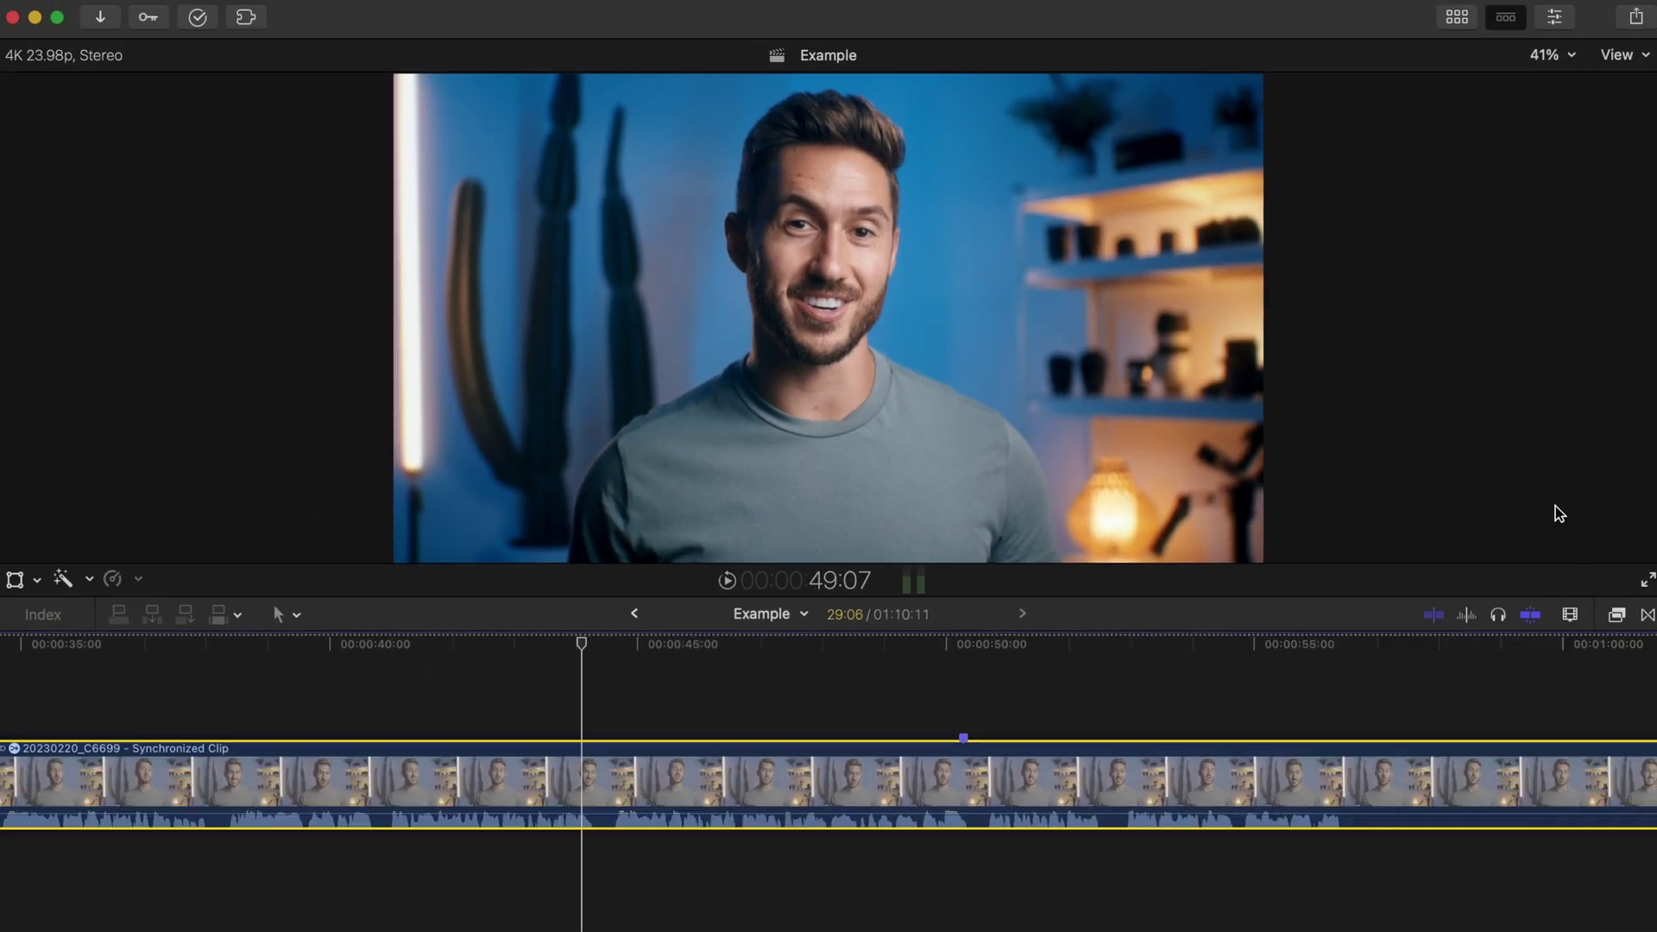
left_click(1559, 19)
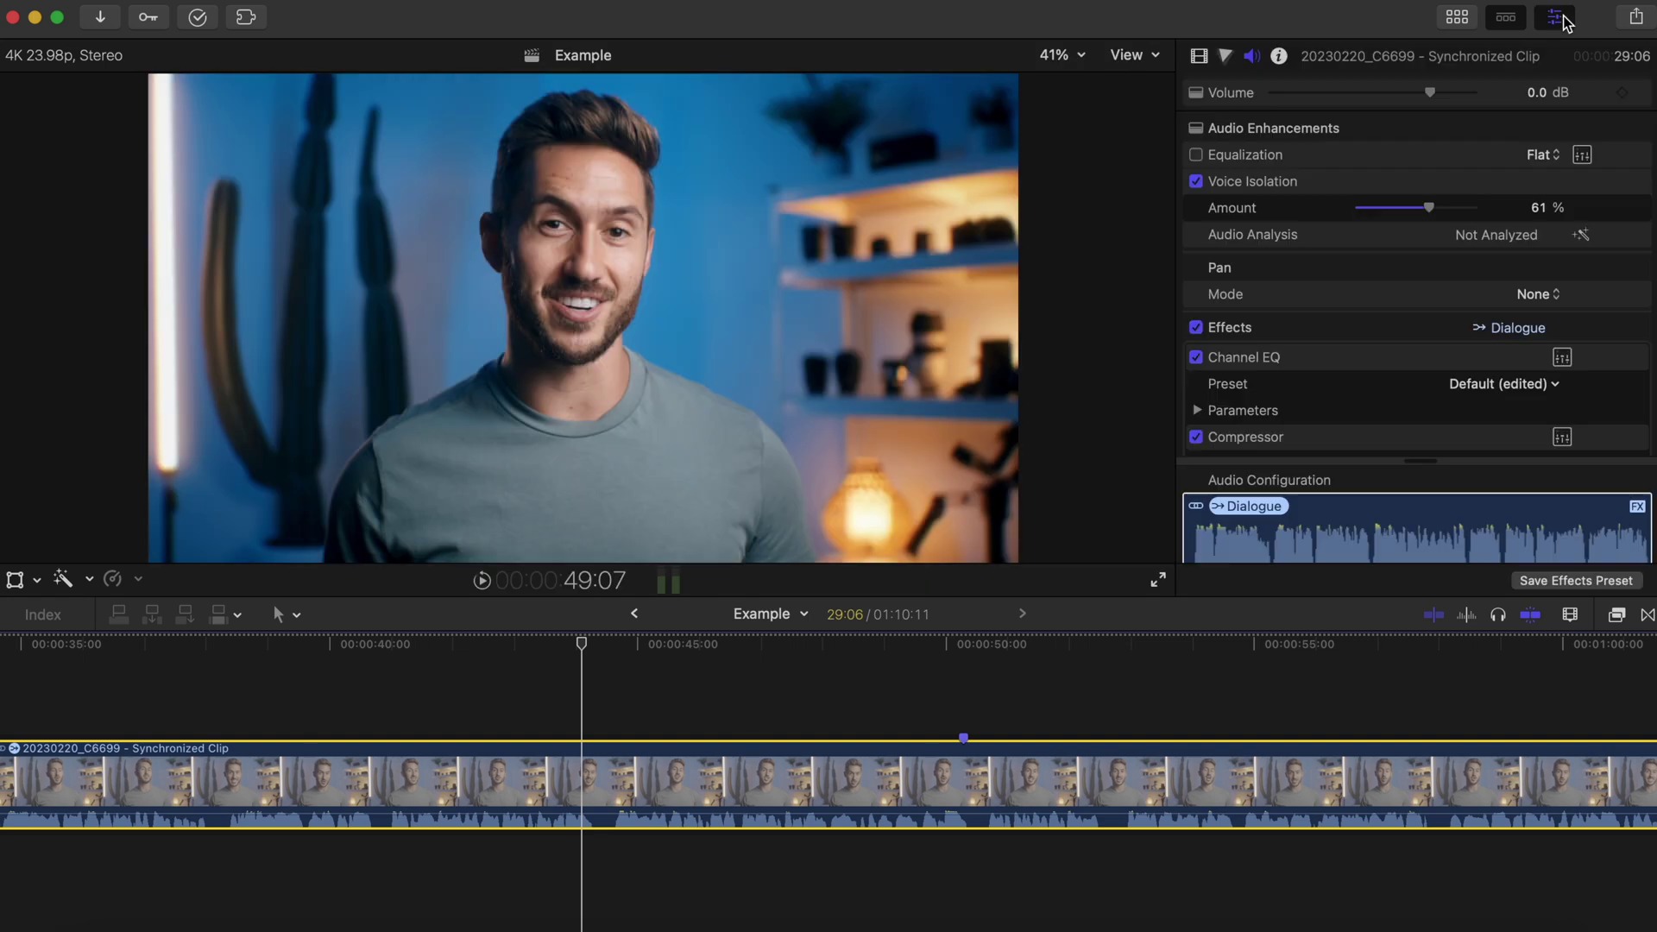
double_click(1428, 60)
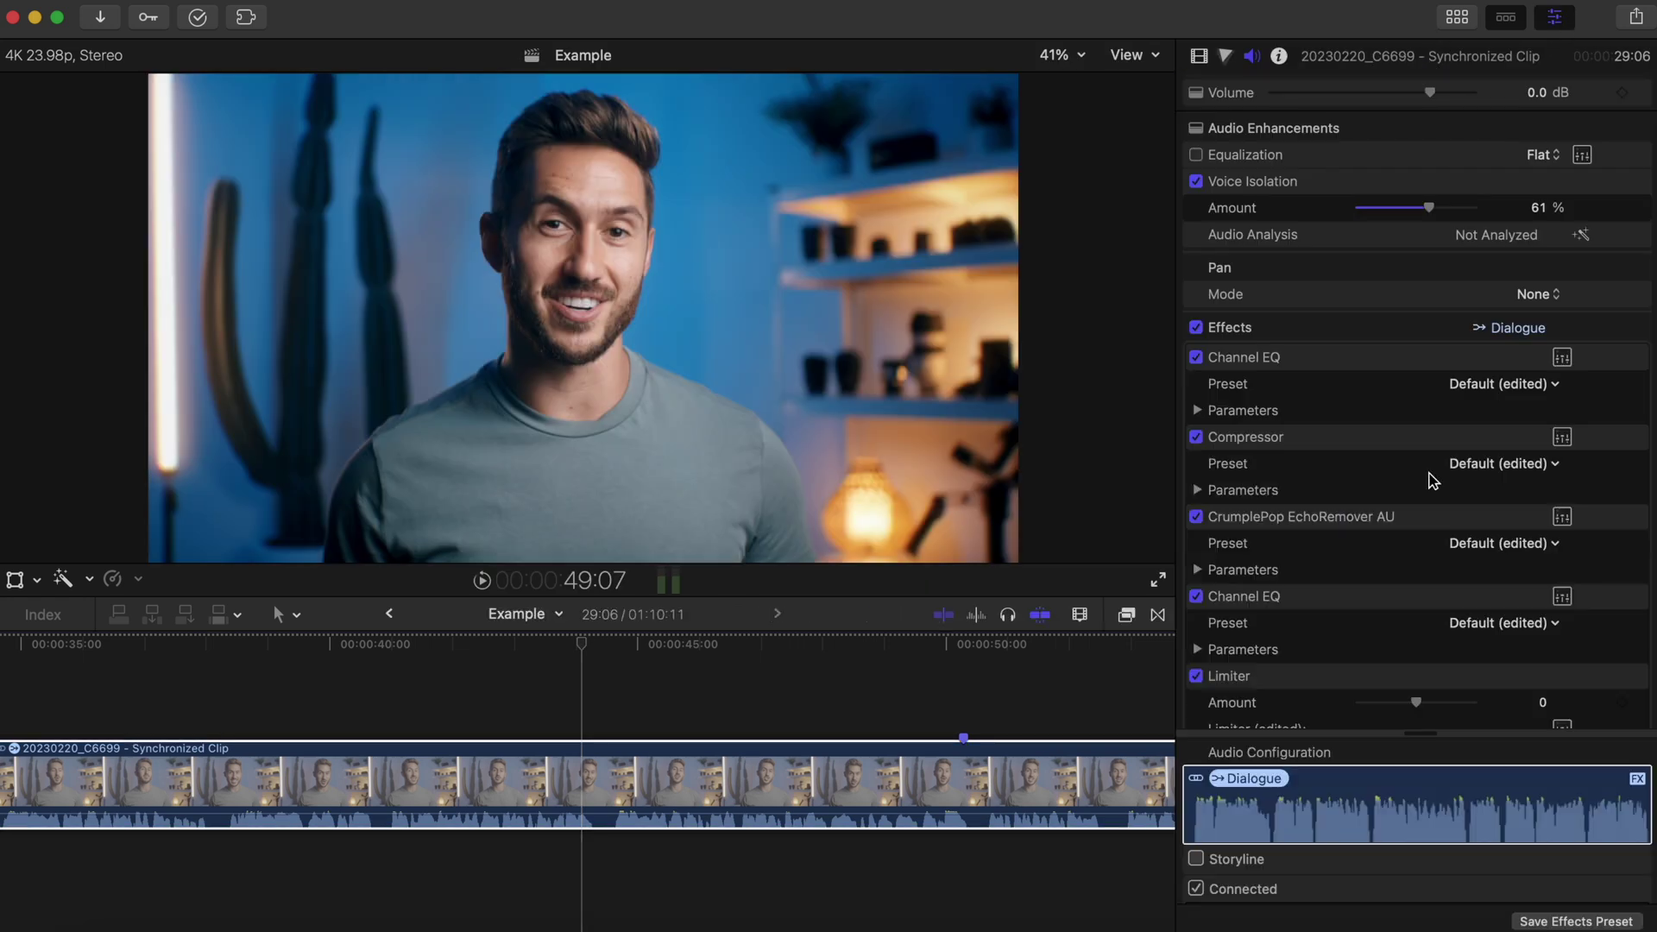
scroll(1432, 481, "down", 3)
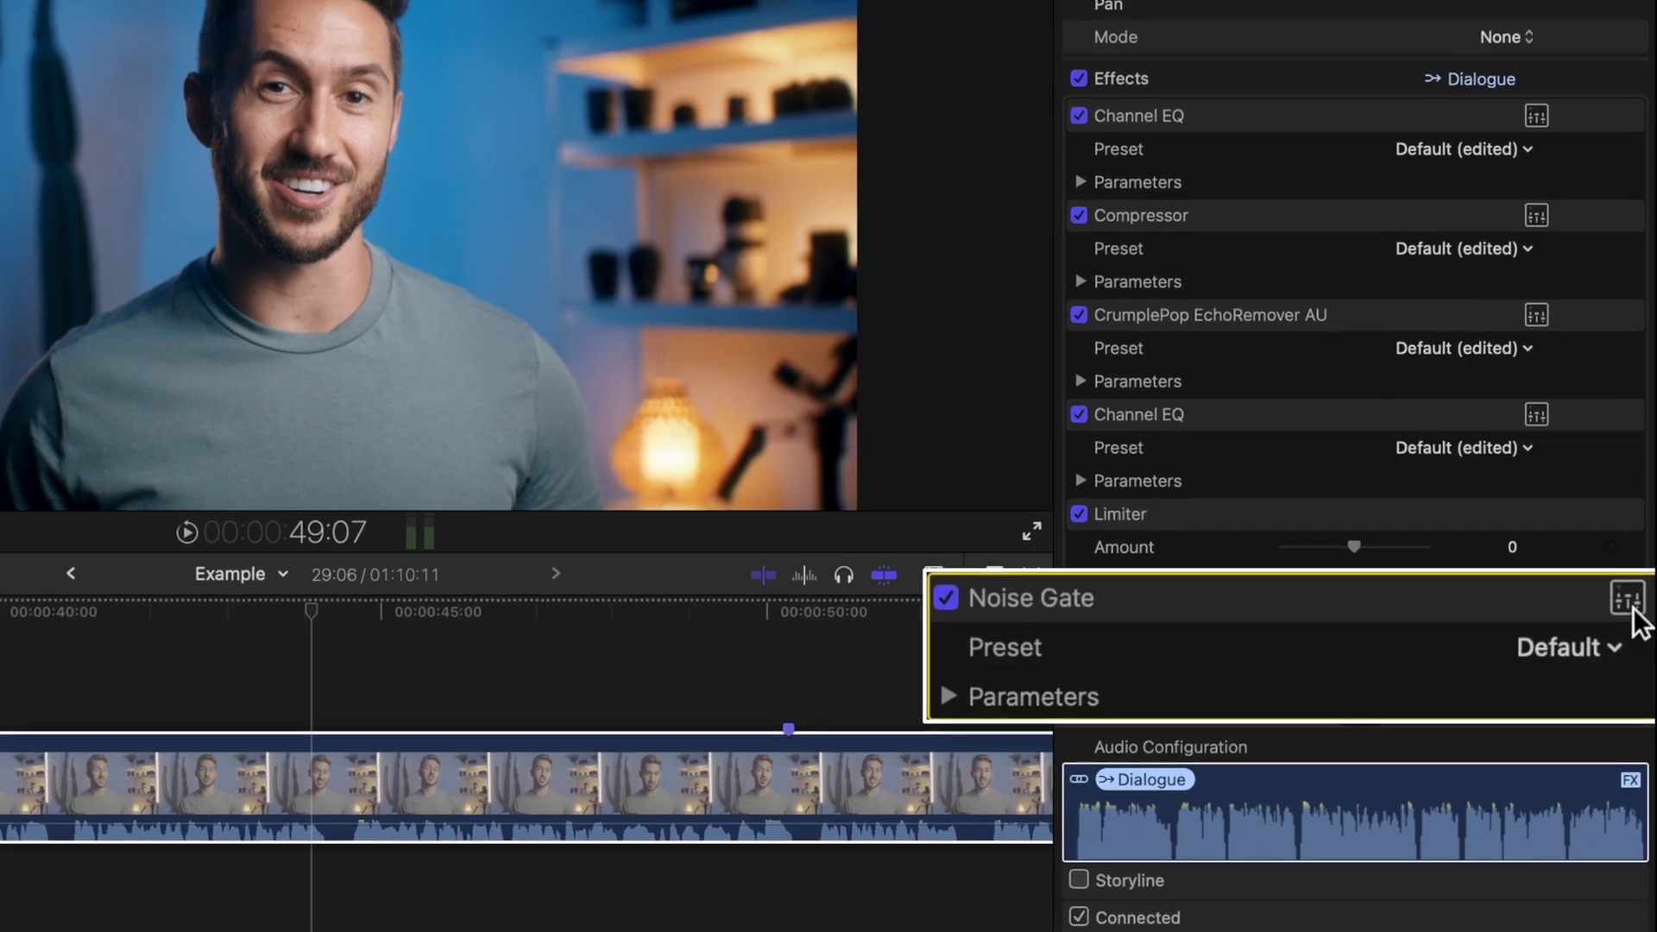
left_click(1629, 599)
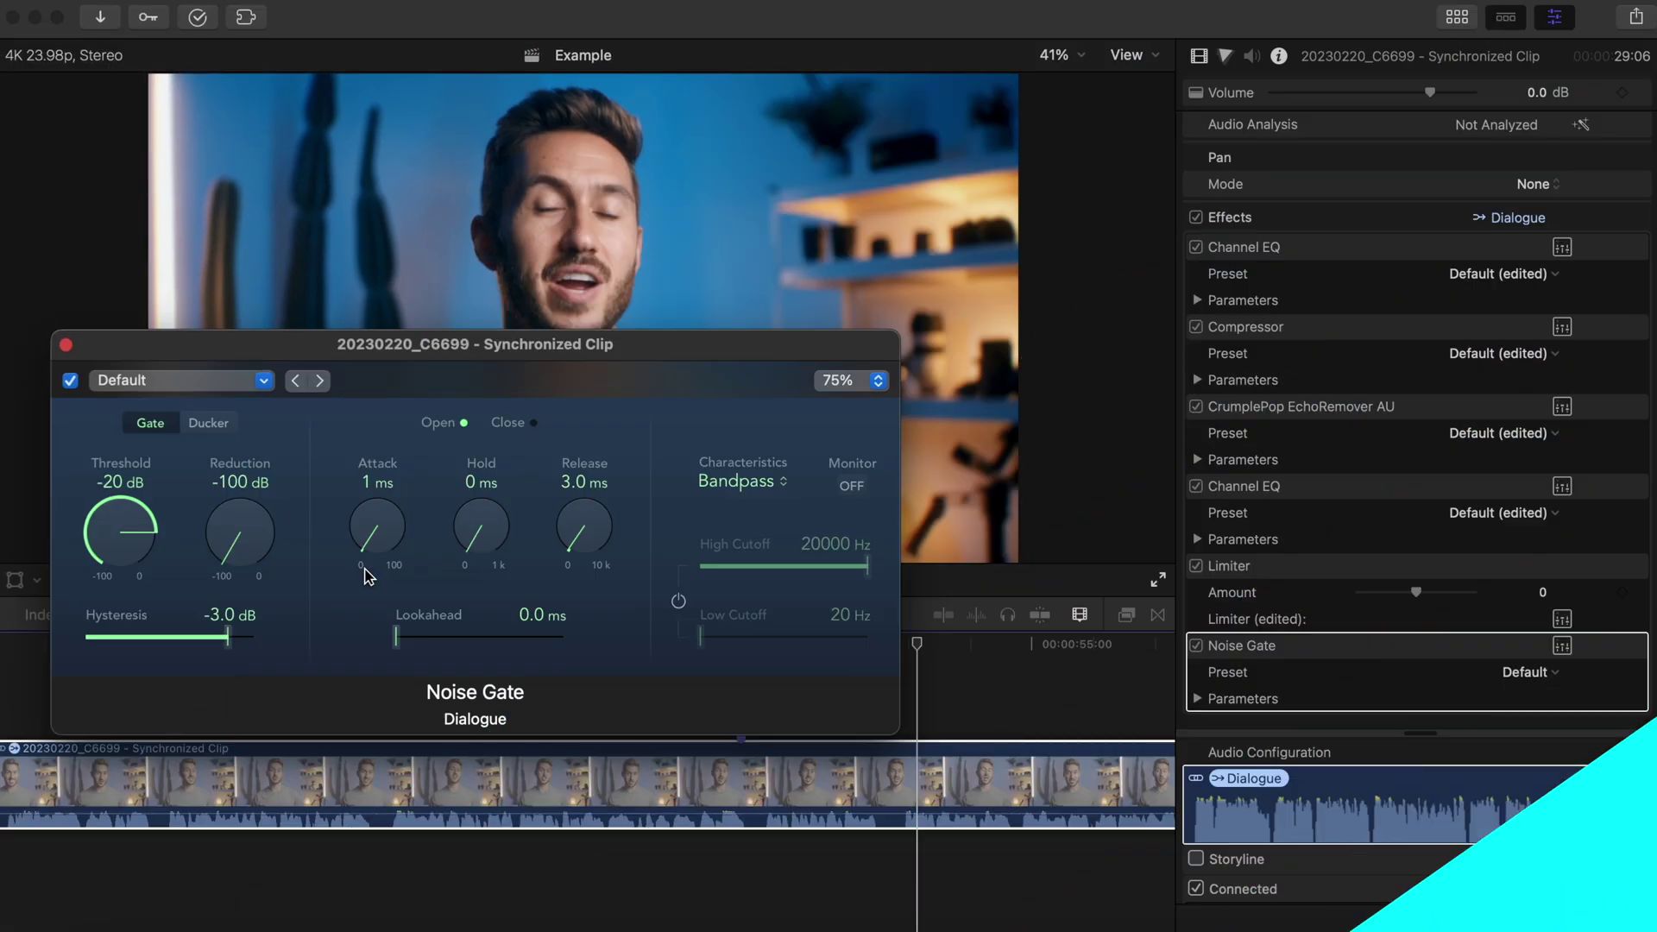
- Raise the Noise Gate Threshold from -20 dB to -19 dB
left_click_drag(152, 554, 201, 461)
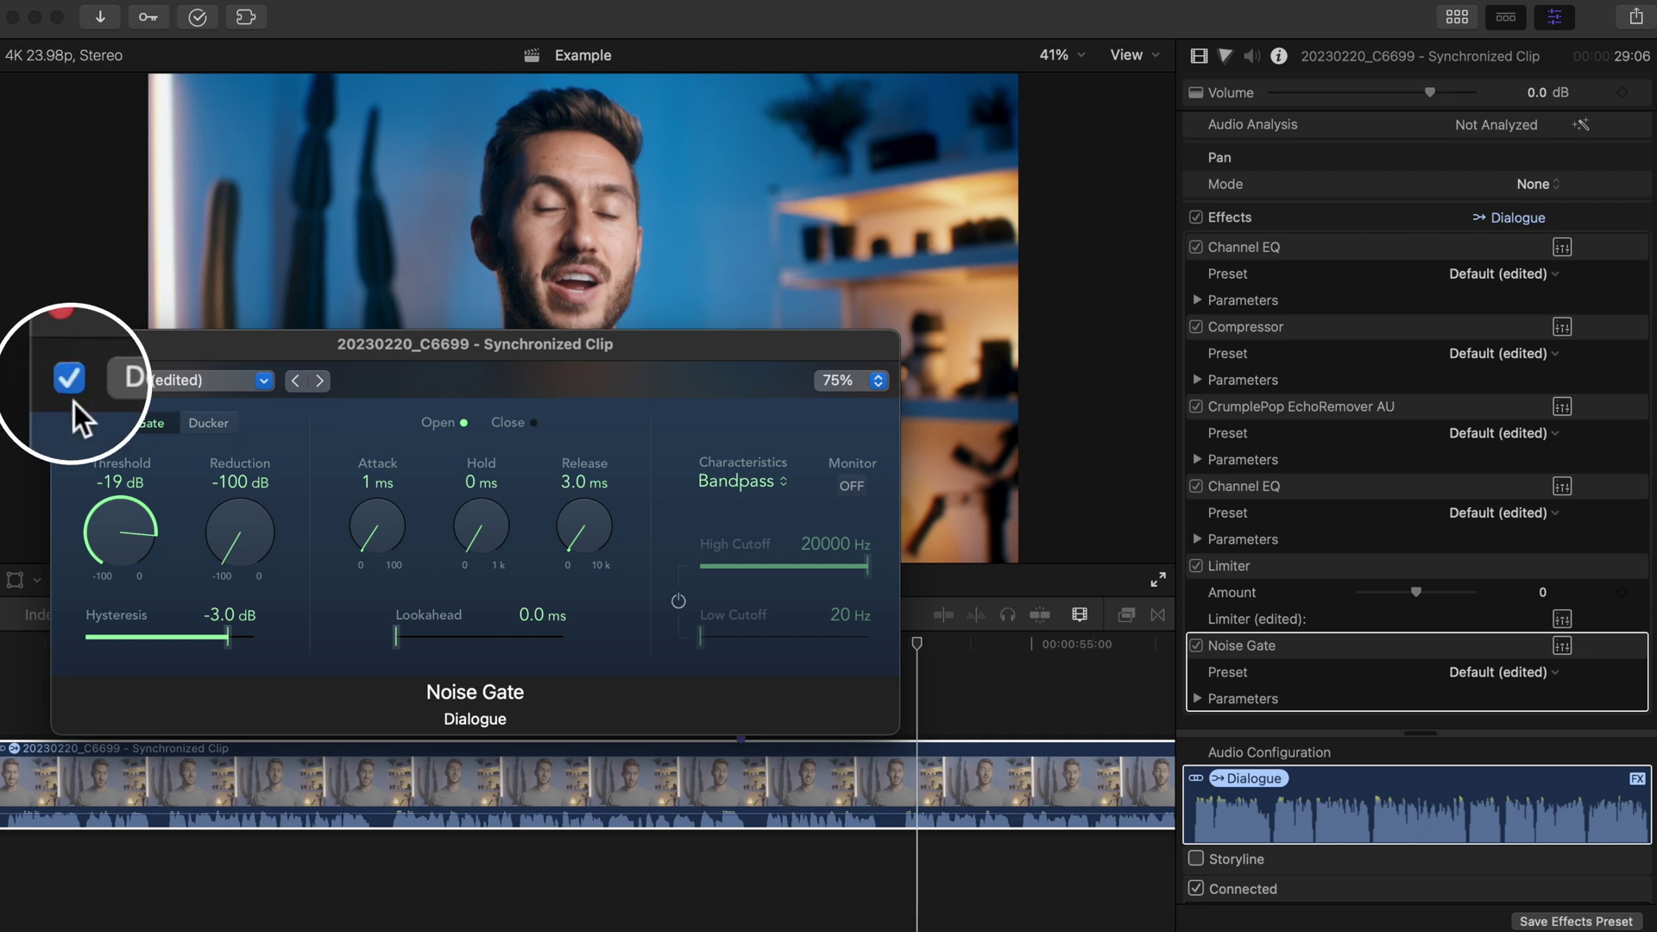
- Bypass the Noise Gate and show the timeline clip taller with larger audio waveforms
left_click(71, 380)
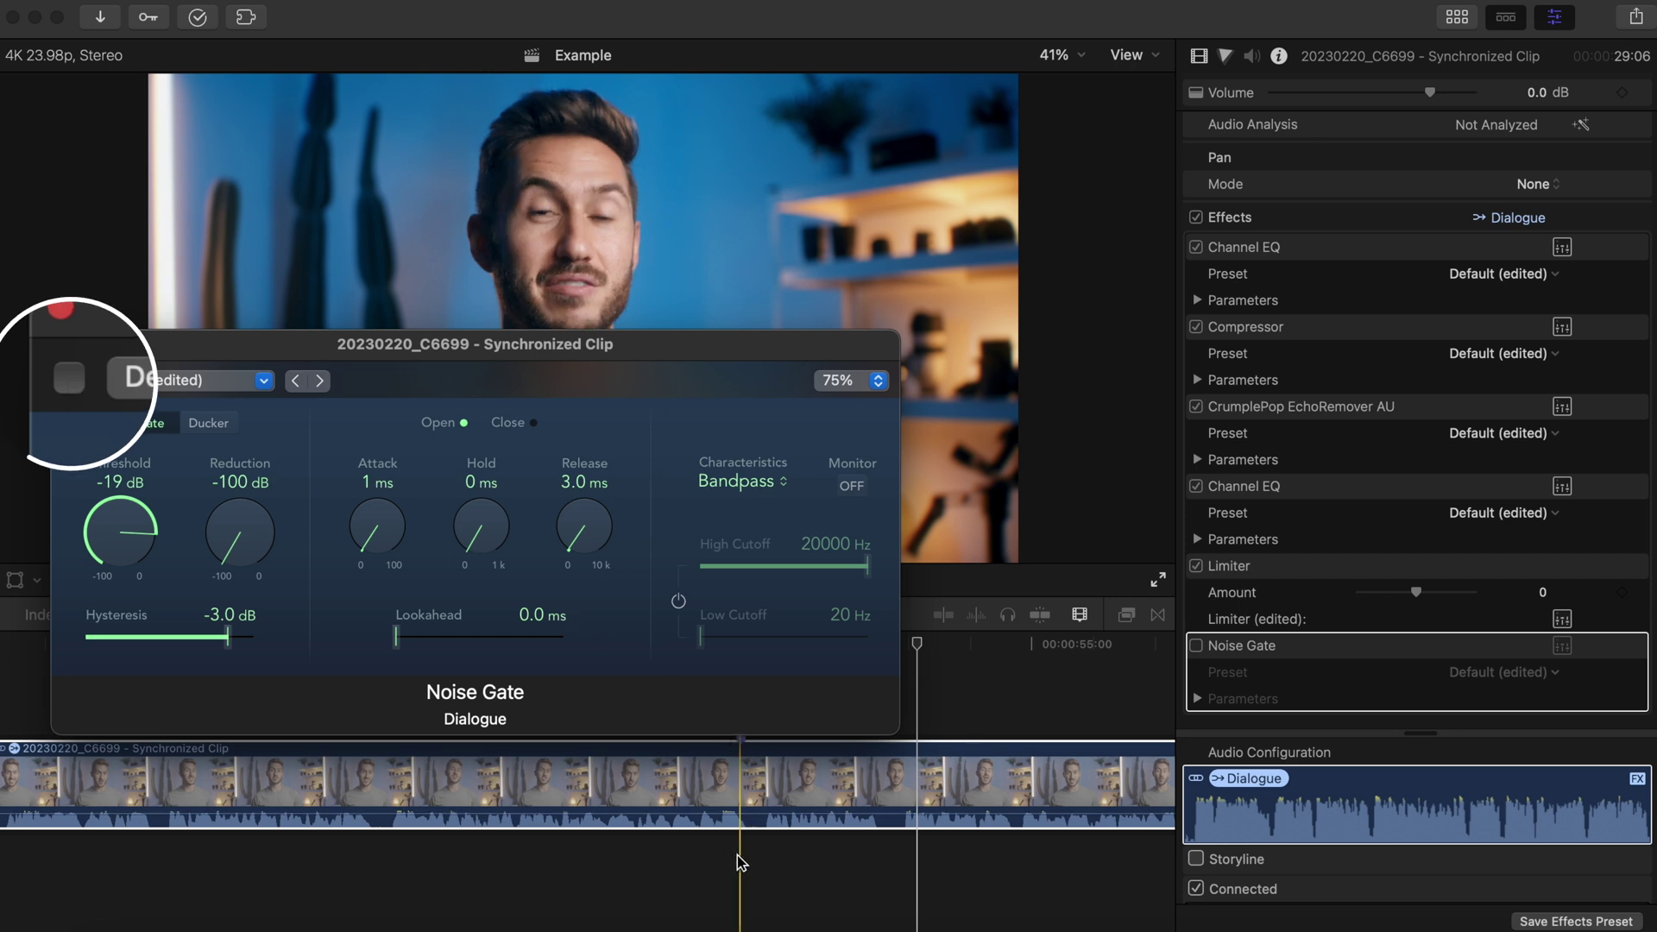
left_click(1080, 614)
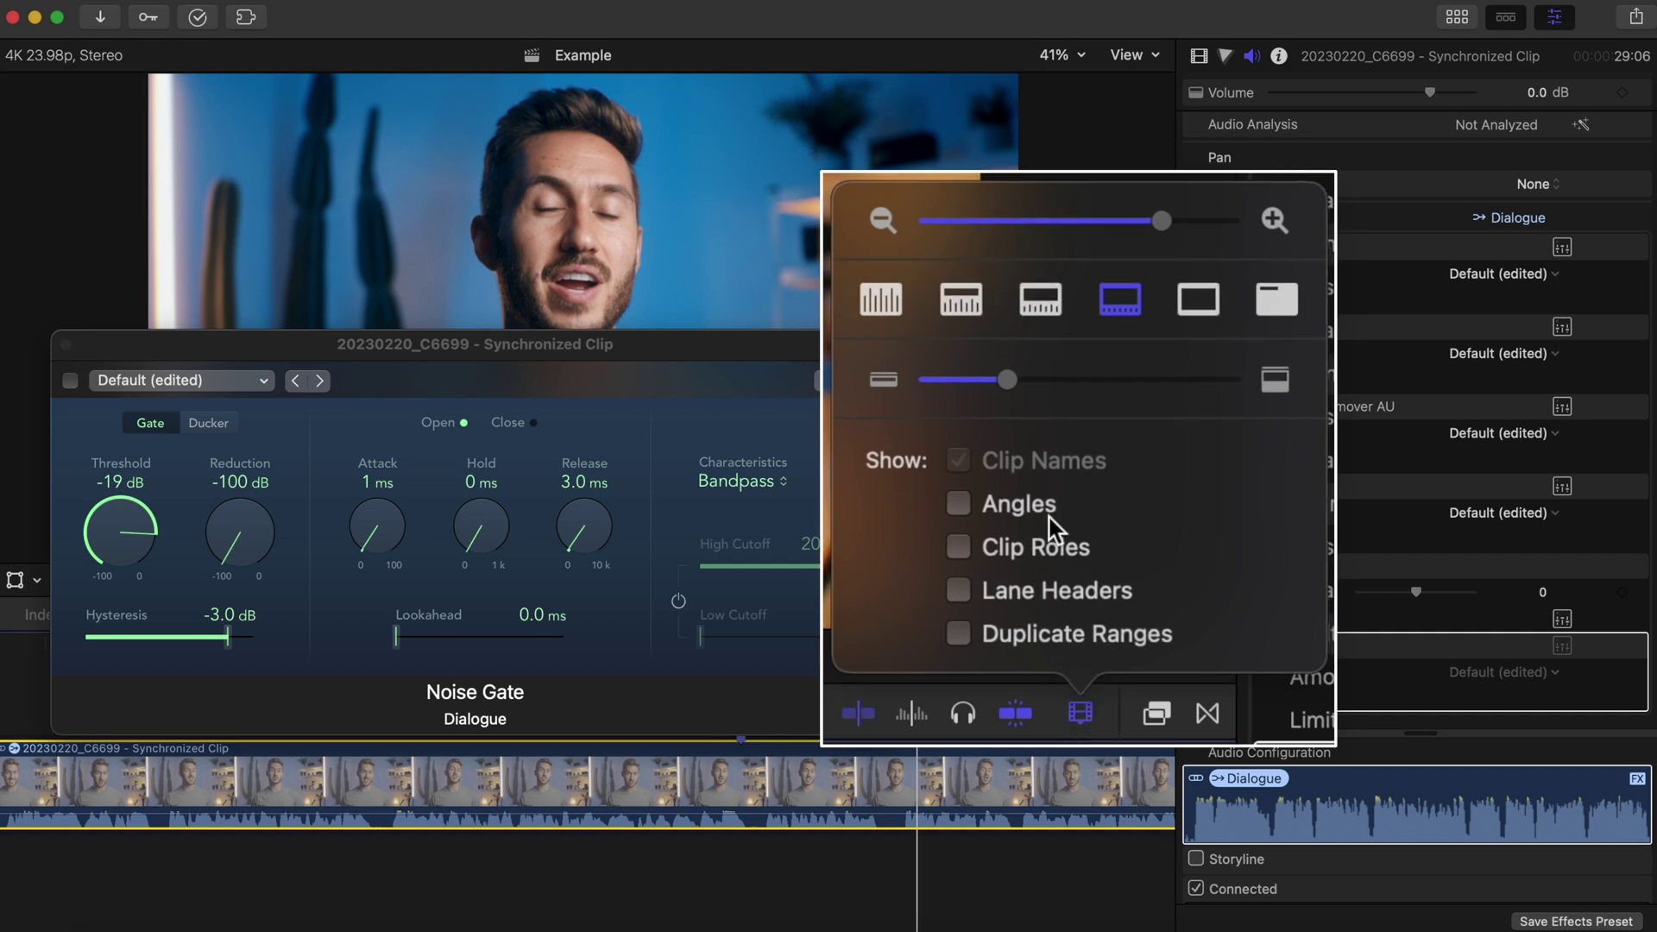
left_click(960, 301)
left_click_drag(1011, 383, 1128, 380)
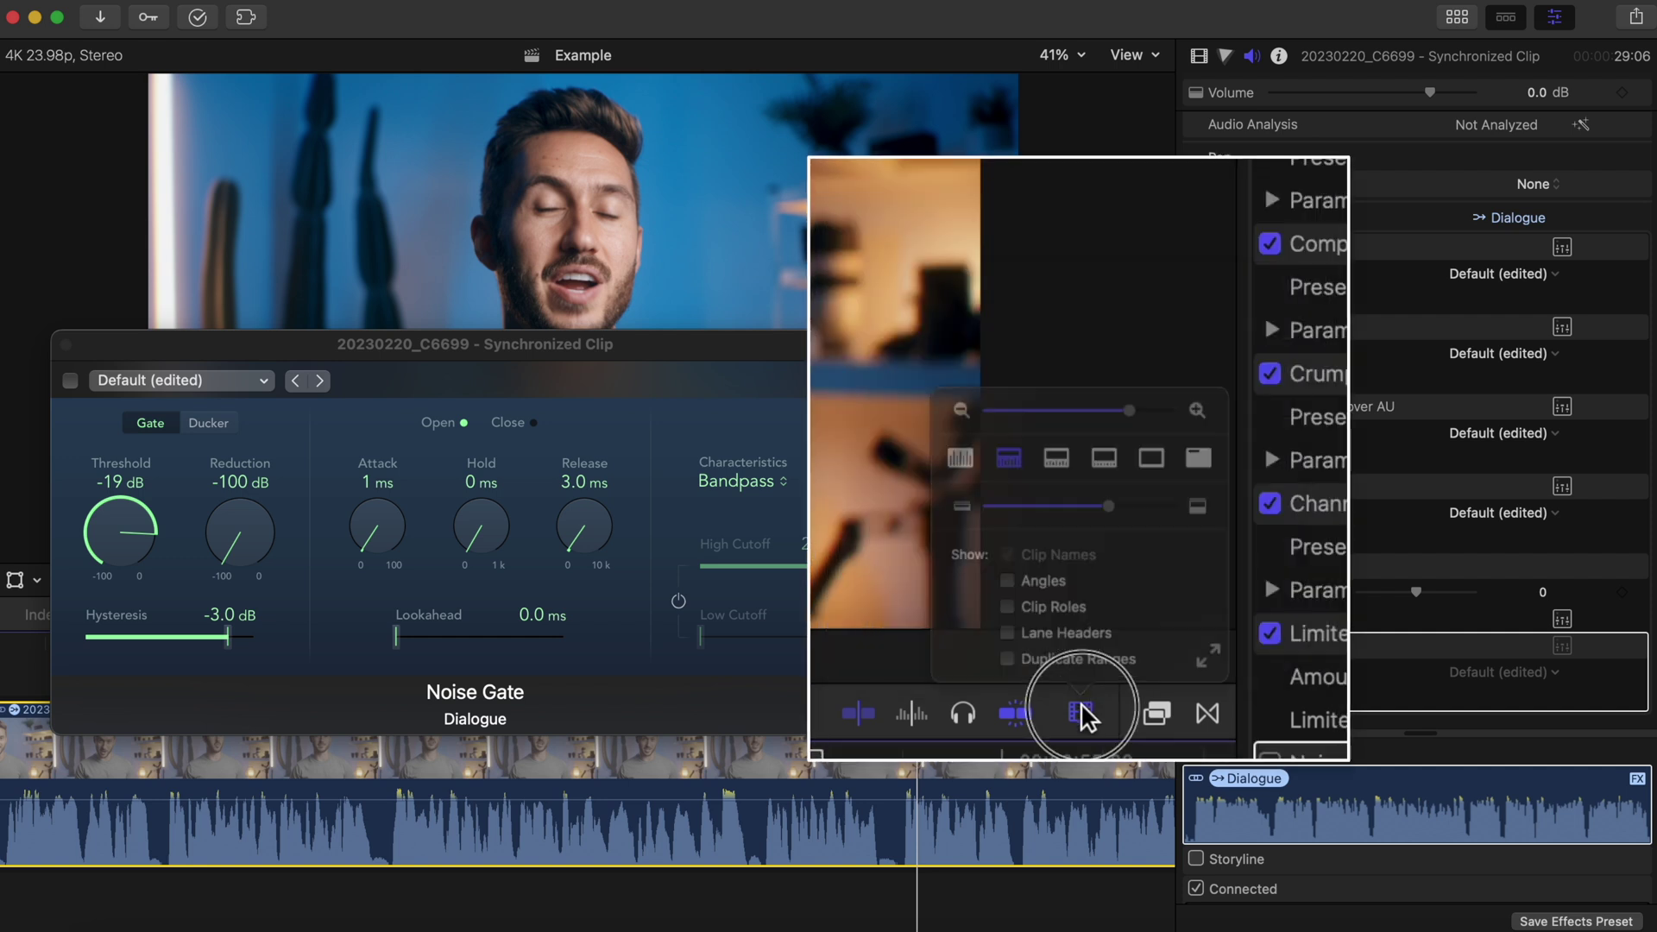
- Show the audio meters, centre the Noise Gate window and move the playhead to a new spot
left_click_drag(636, 349, 298, 381)
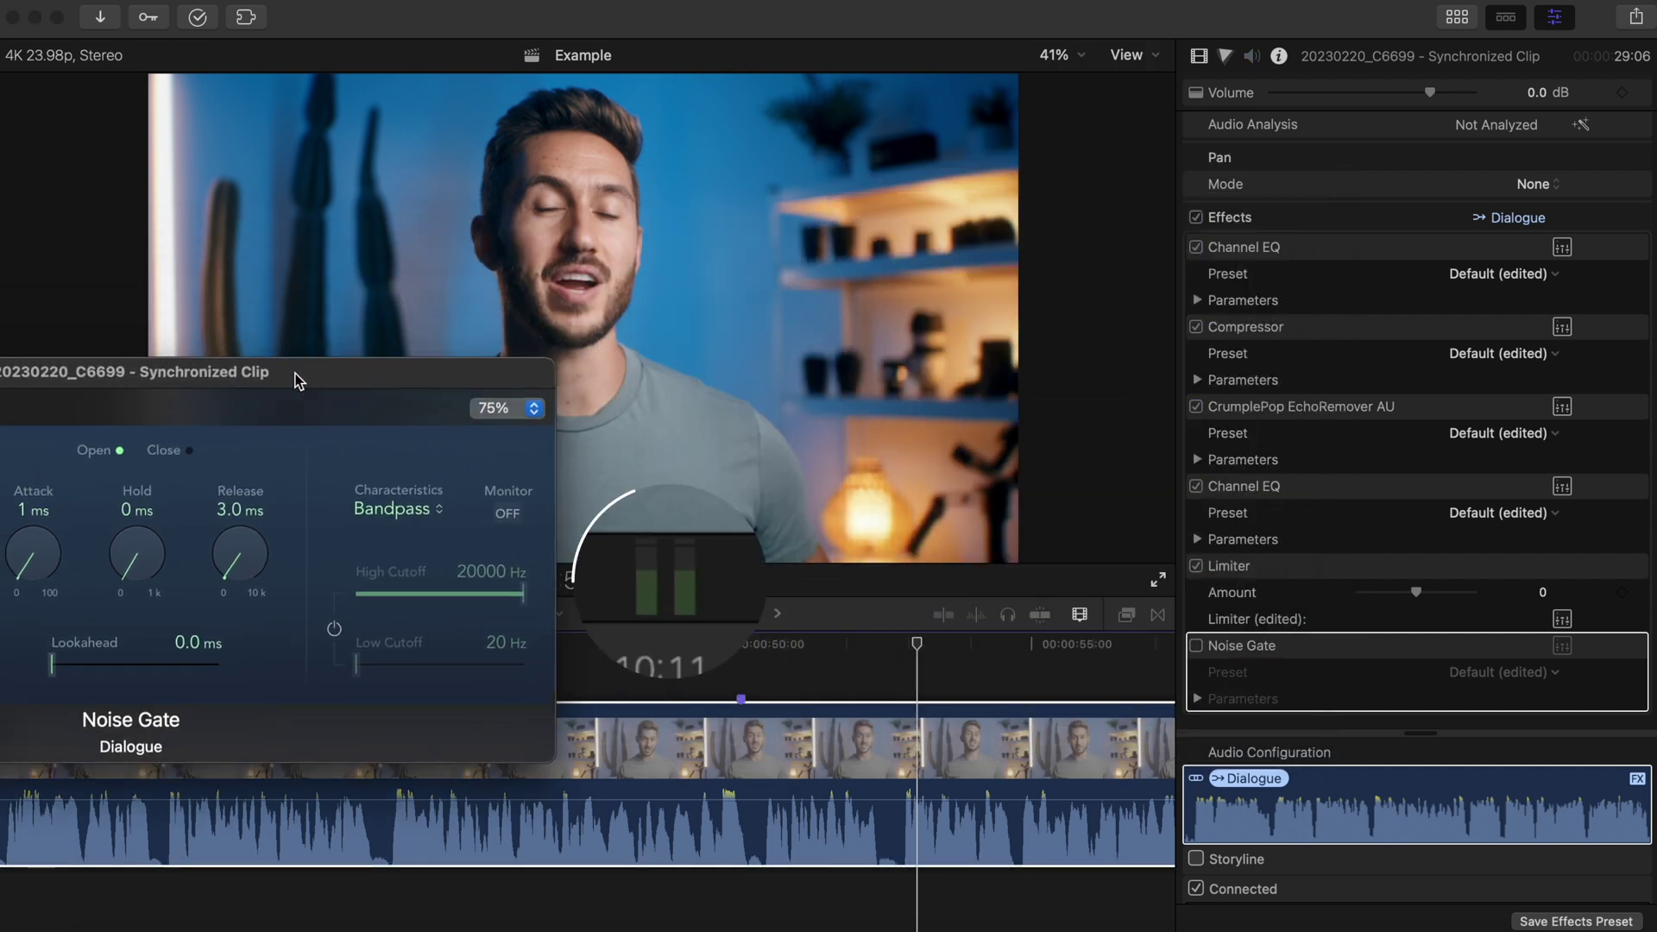
left_click(670, 580)
left_click_drag(551, 371, 983, 311)
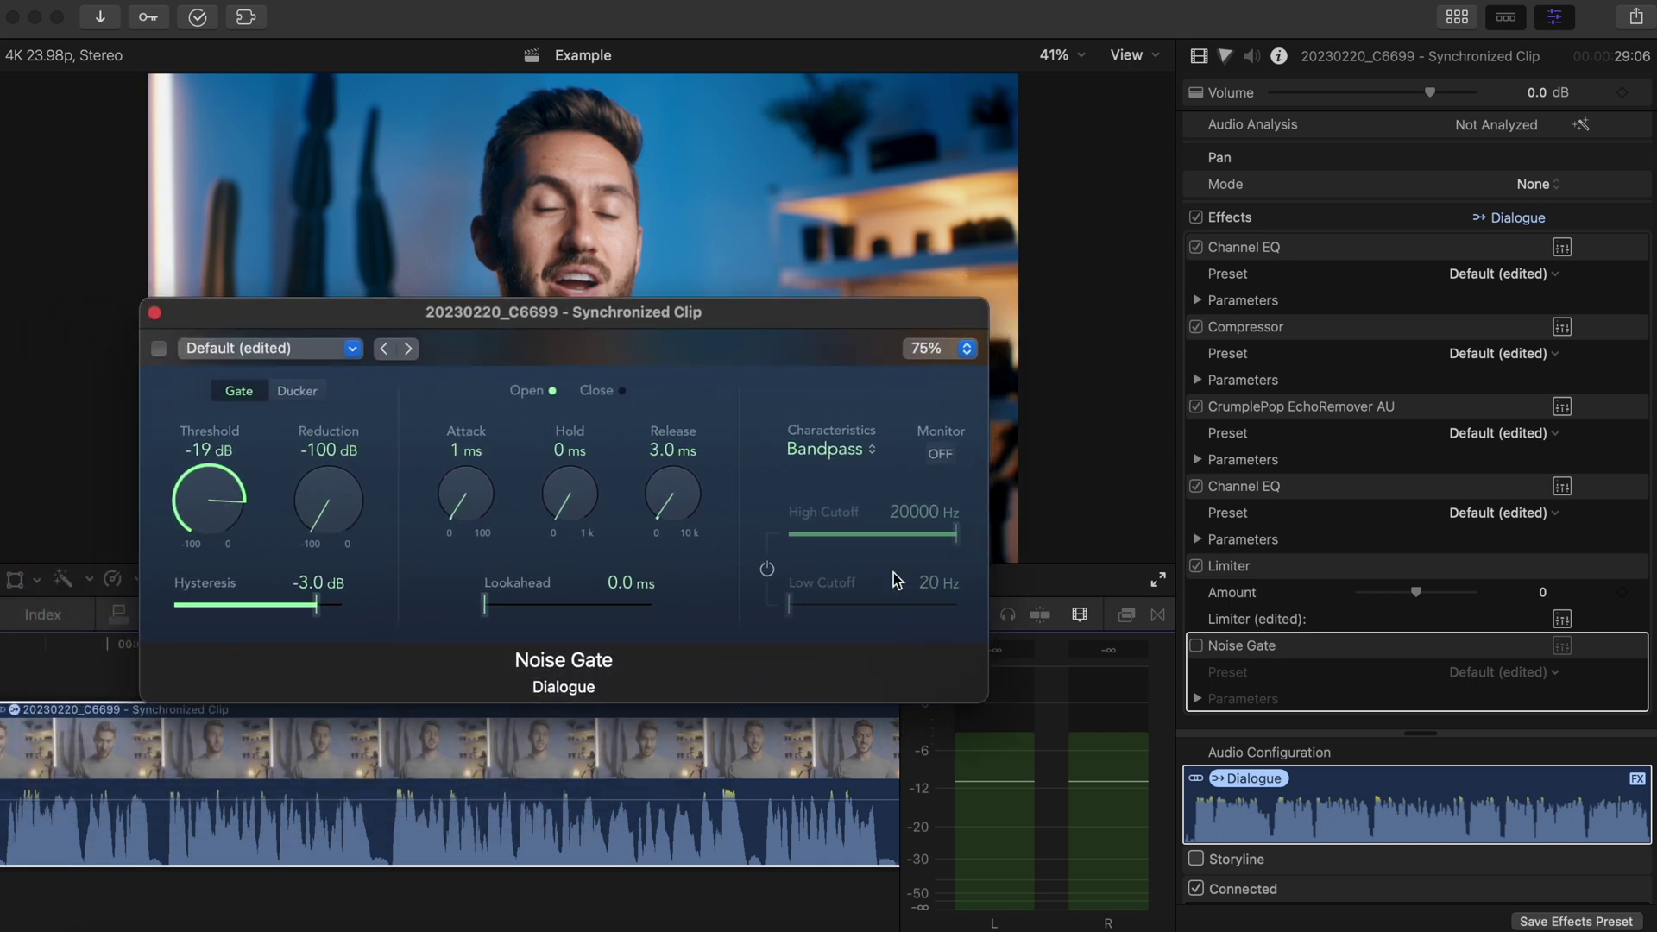
left_click(743, 880)
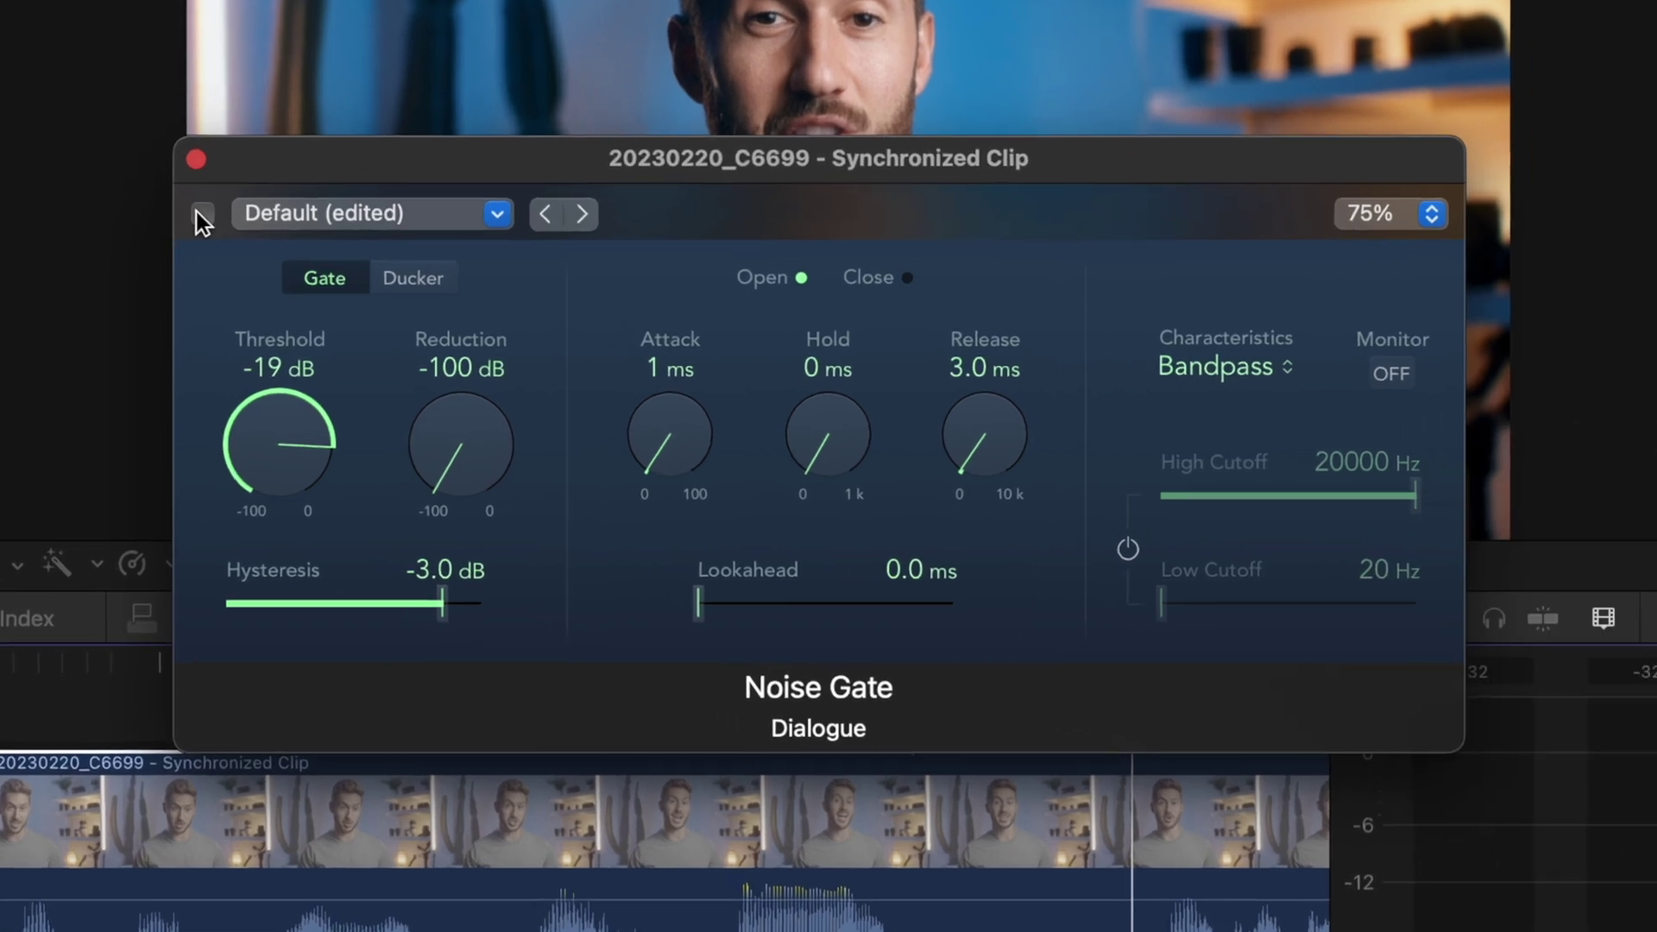
- Re-enable the Noise Gate and try Threshold values from -32 dB down toward -75 dB, settling on -31 dB
left_click(200, 215)
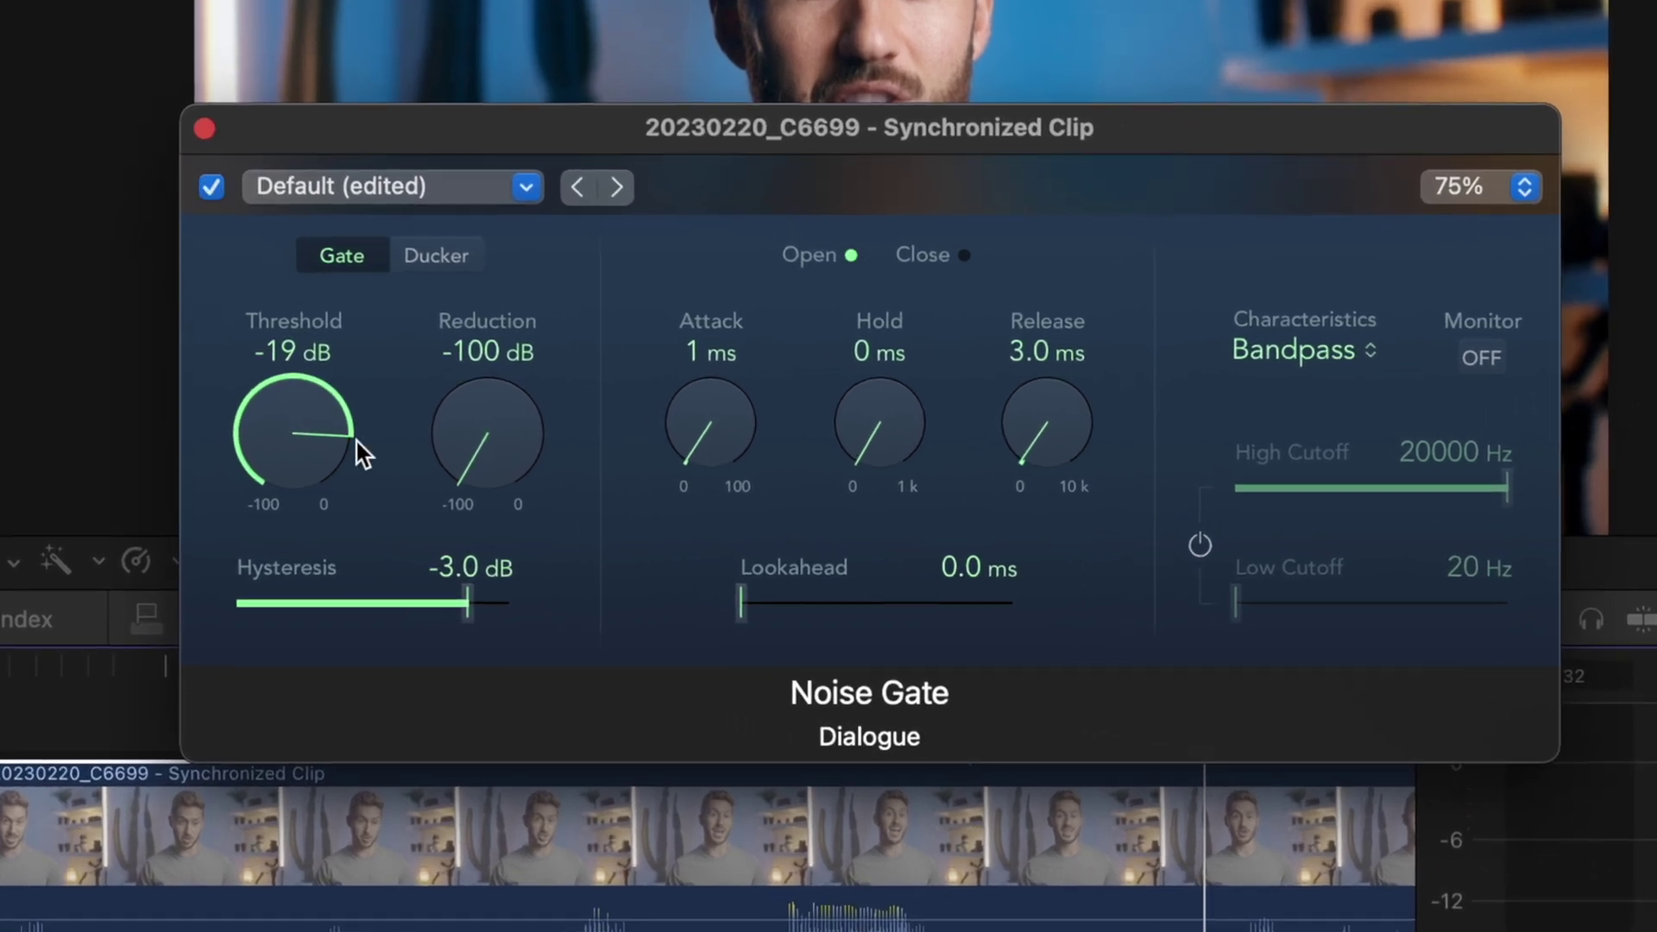
left_click_drag(269, 425, 288, 475)
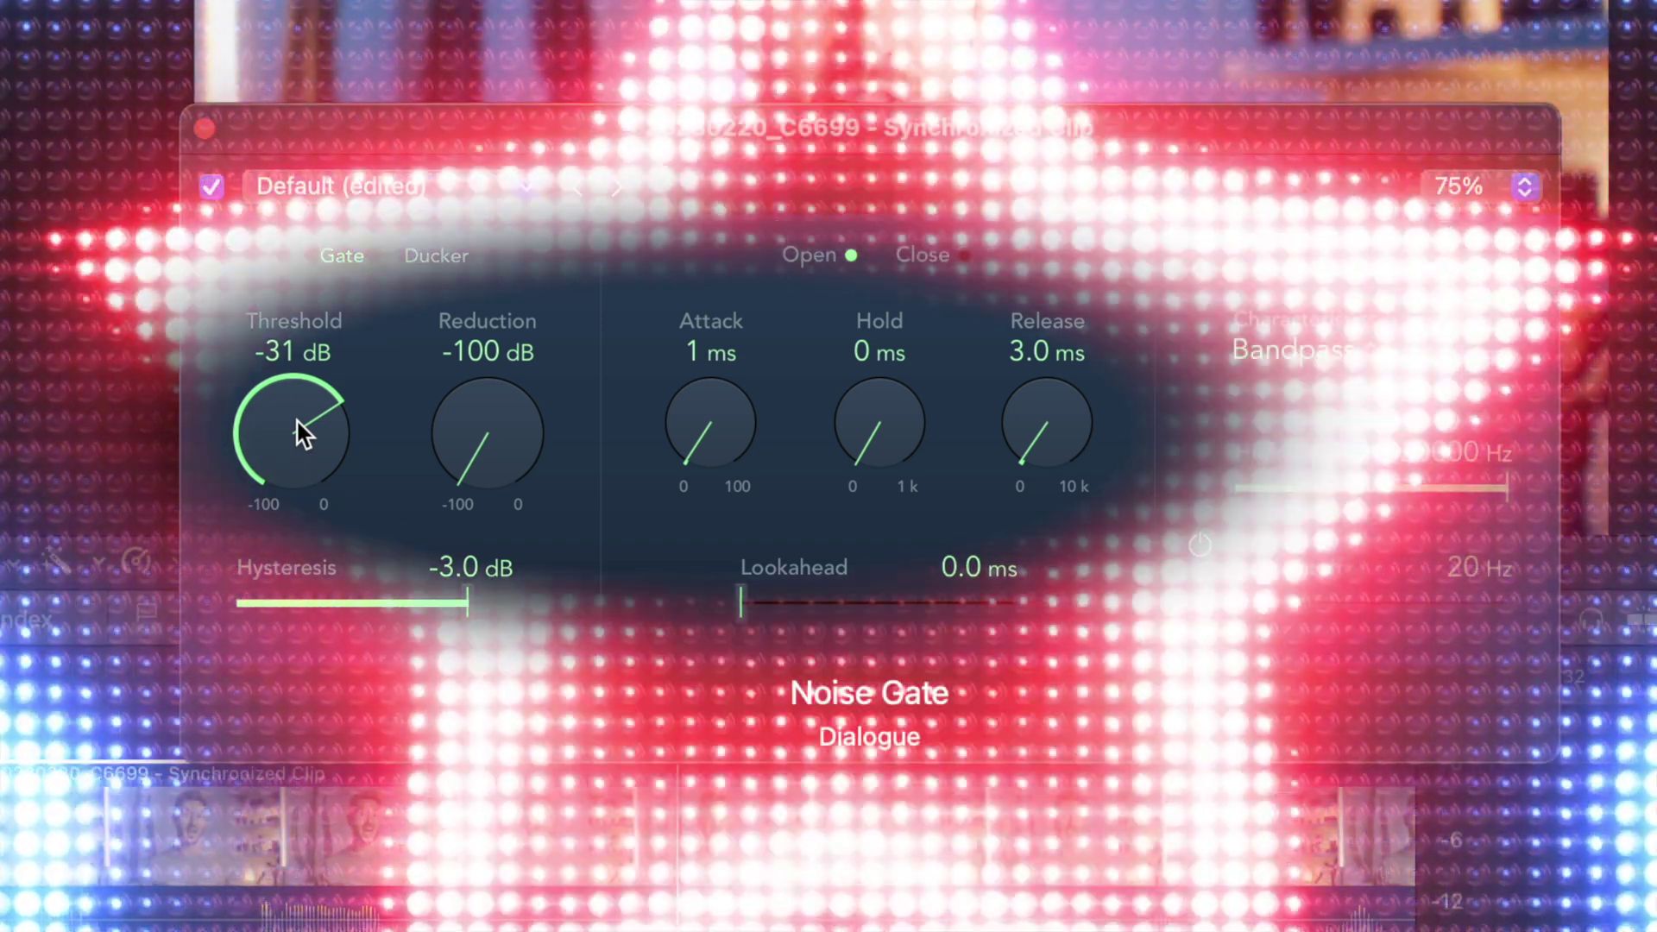
left_click(298, 423)
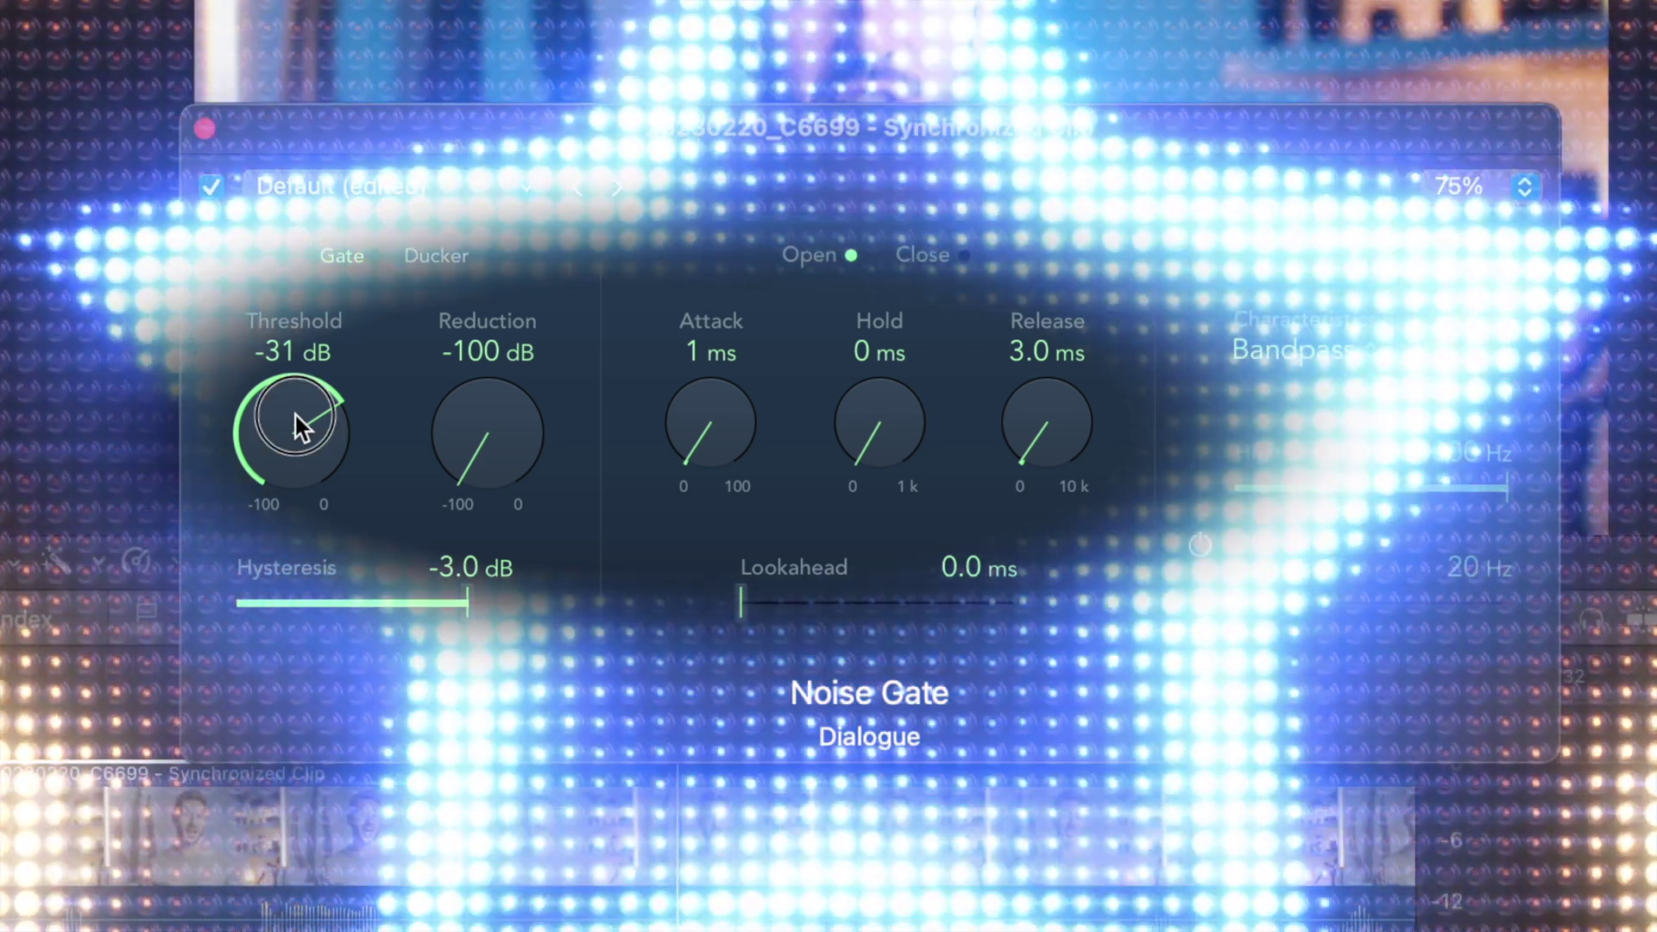
mouse_move(297, 423)
left_mouse_down()
mouse_move(303, 599)
mouse_move(289, 416)
left_mouse_up()
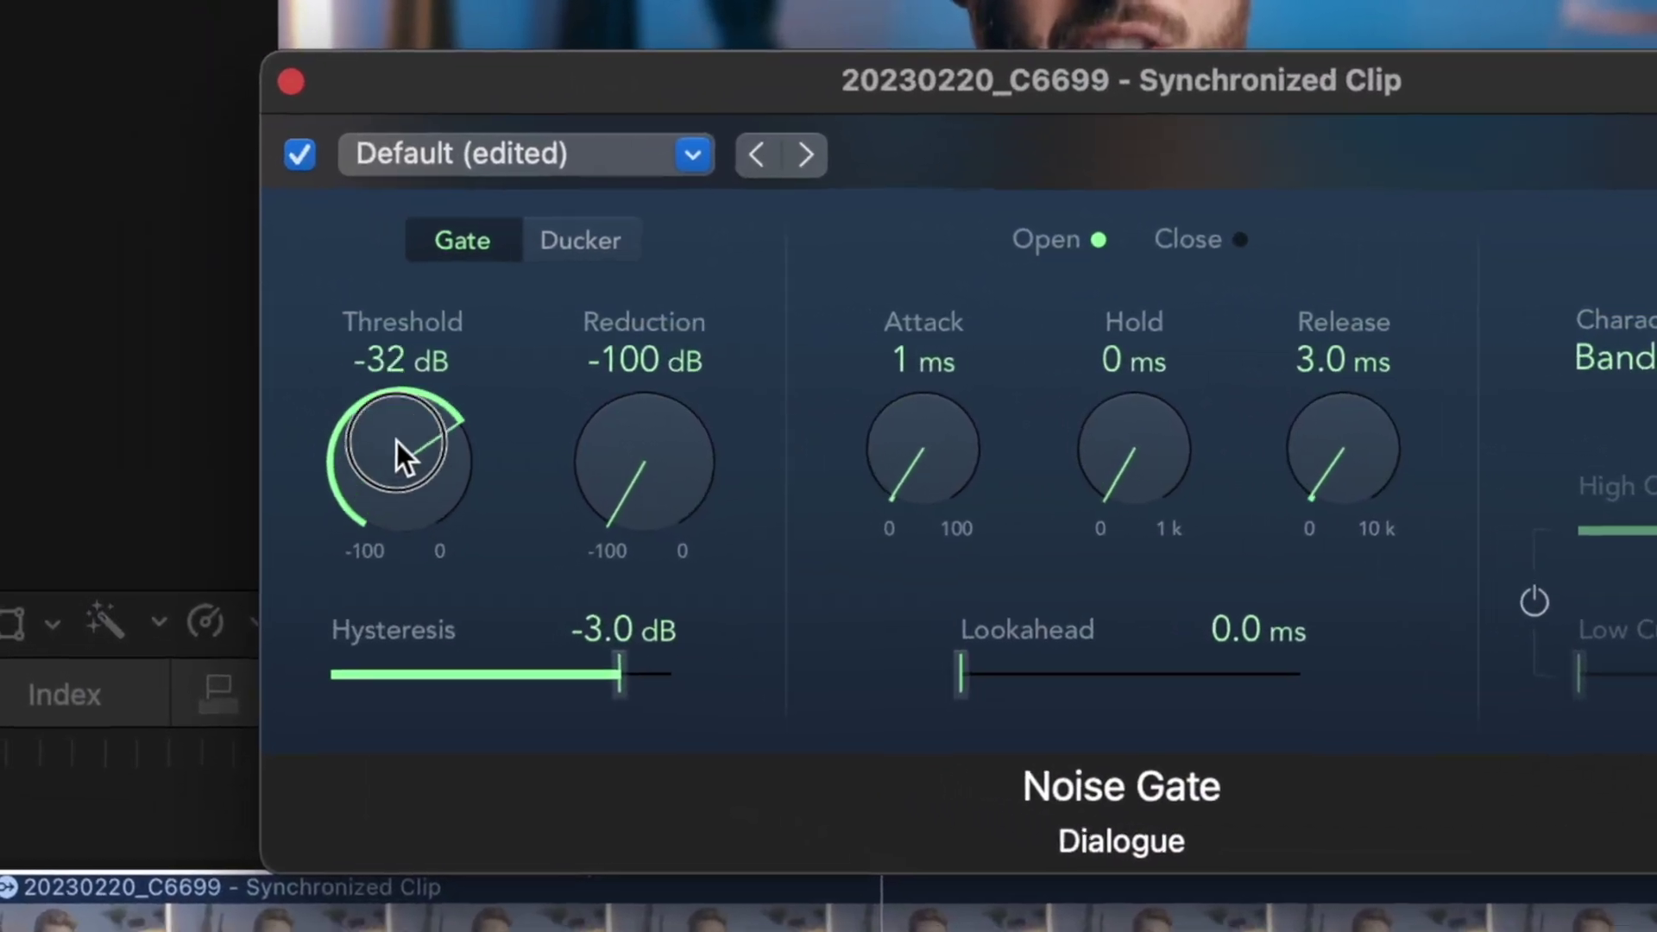
left_click_drag(396, 441, 391, 457)
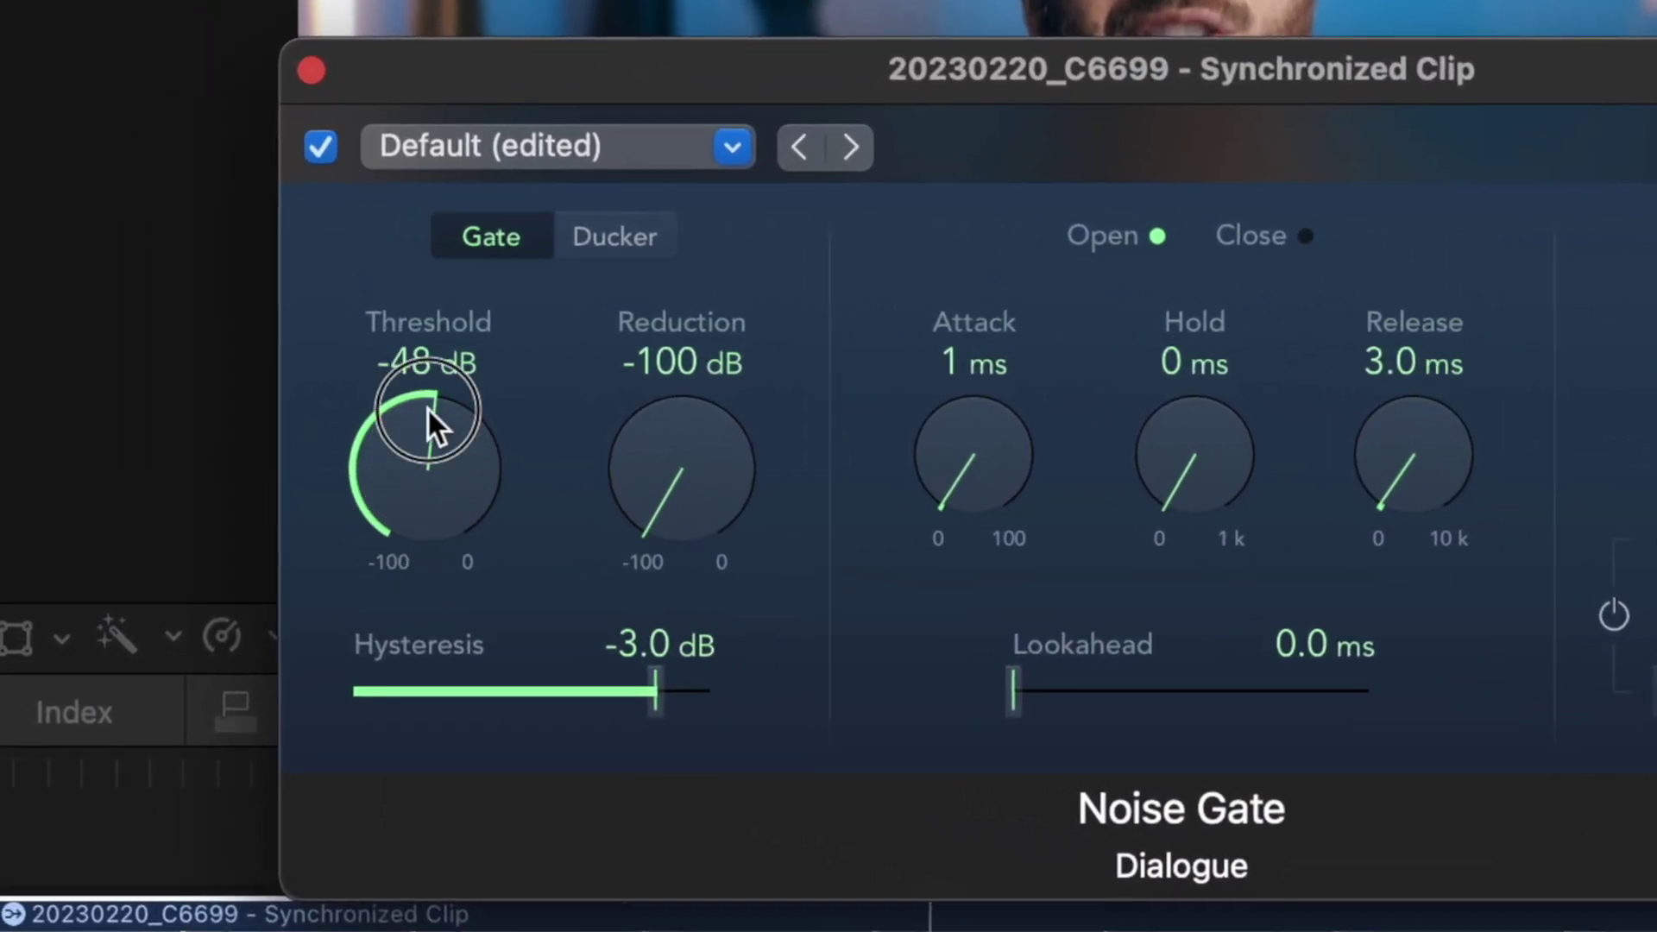
left_click_drag(503, 474, 470, 510)
left_click_drag(466, 436, 373, 523)
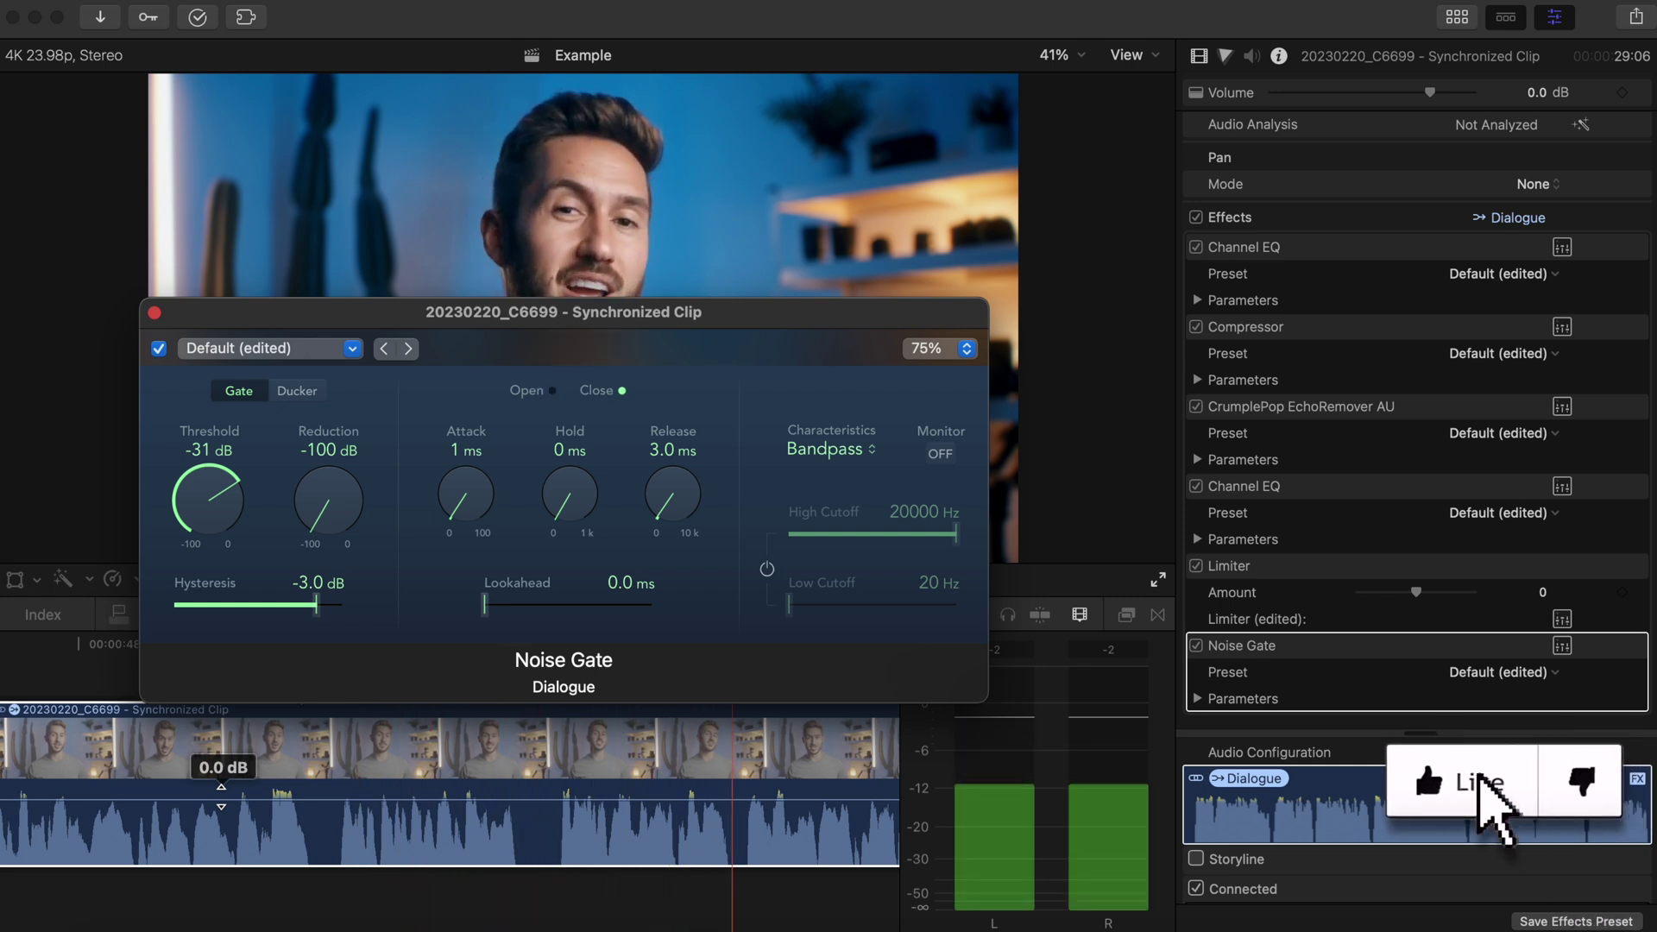
left_click_drag(208, 505, 229, 614)
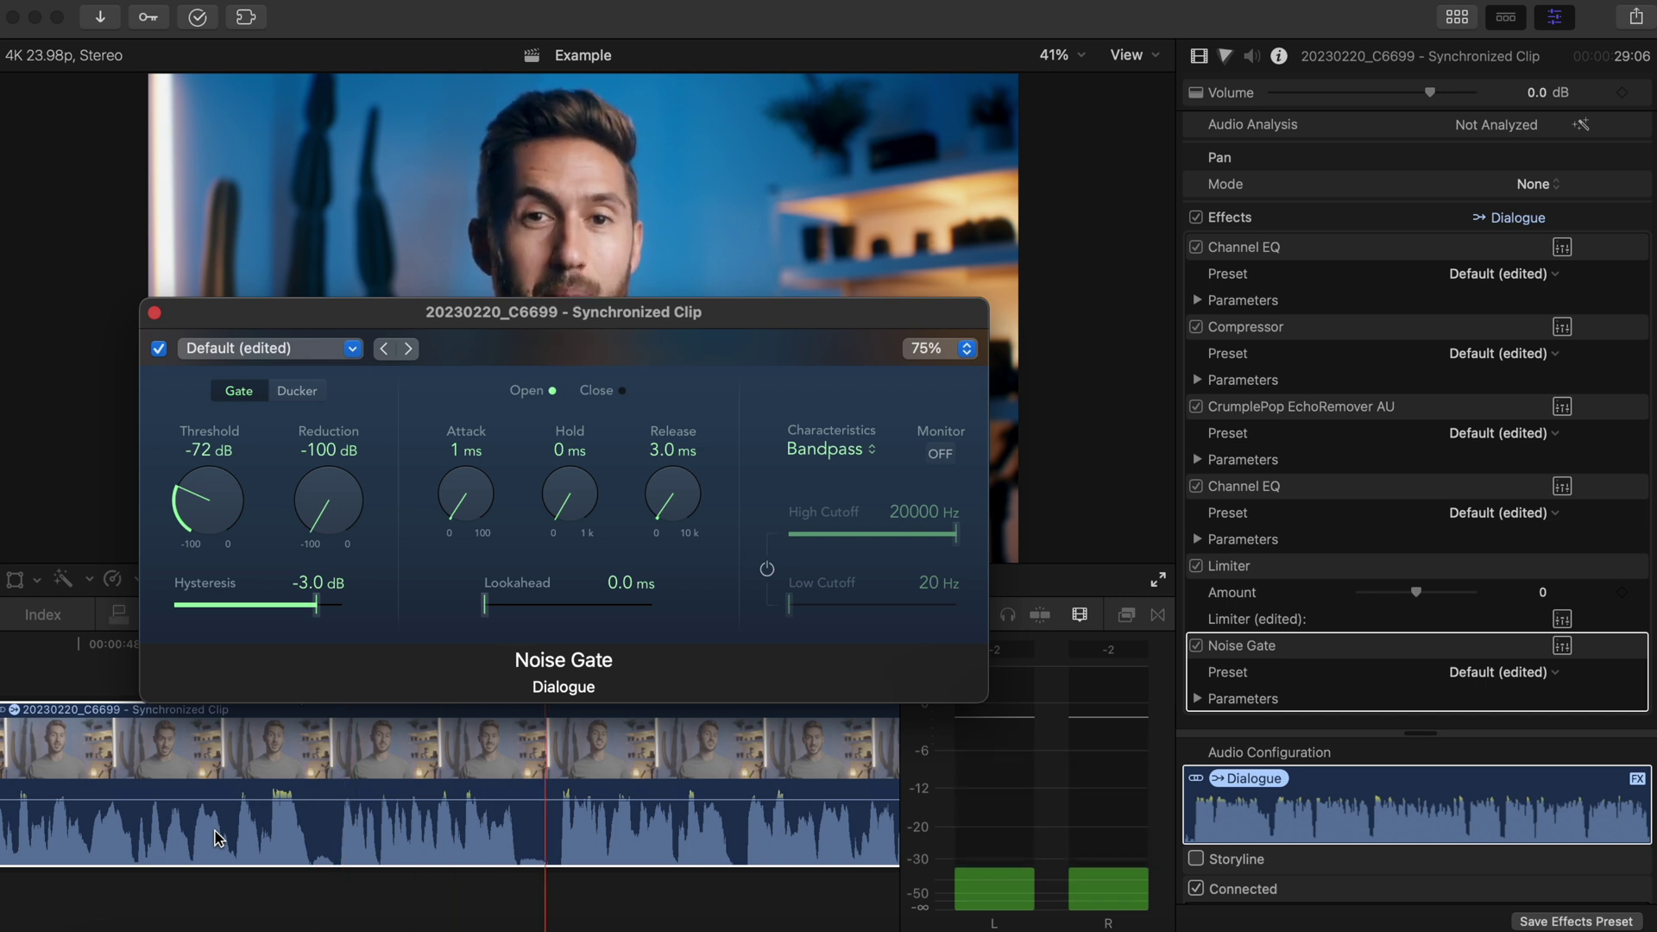
left_click_drag(196, 483, 190, 328)
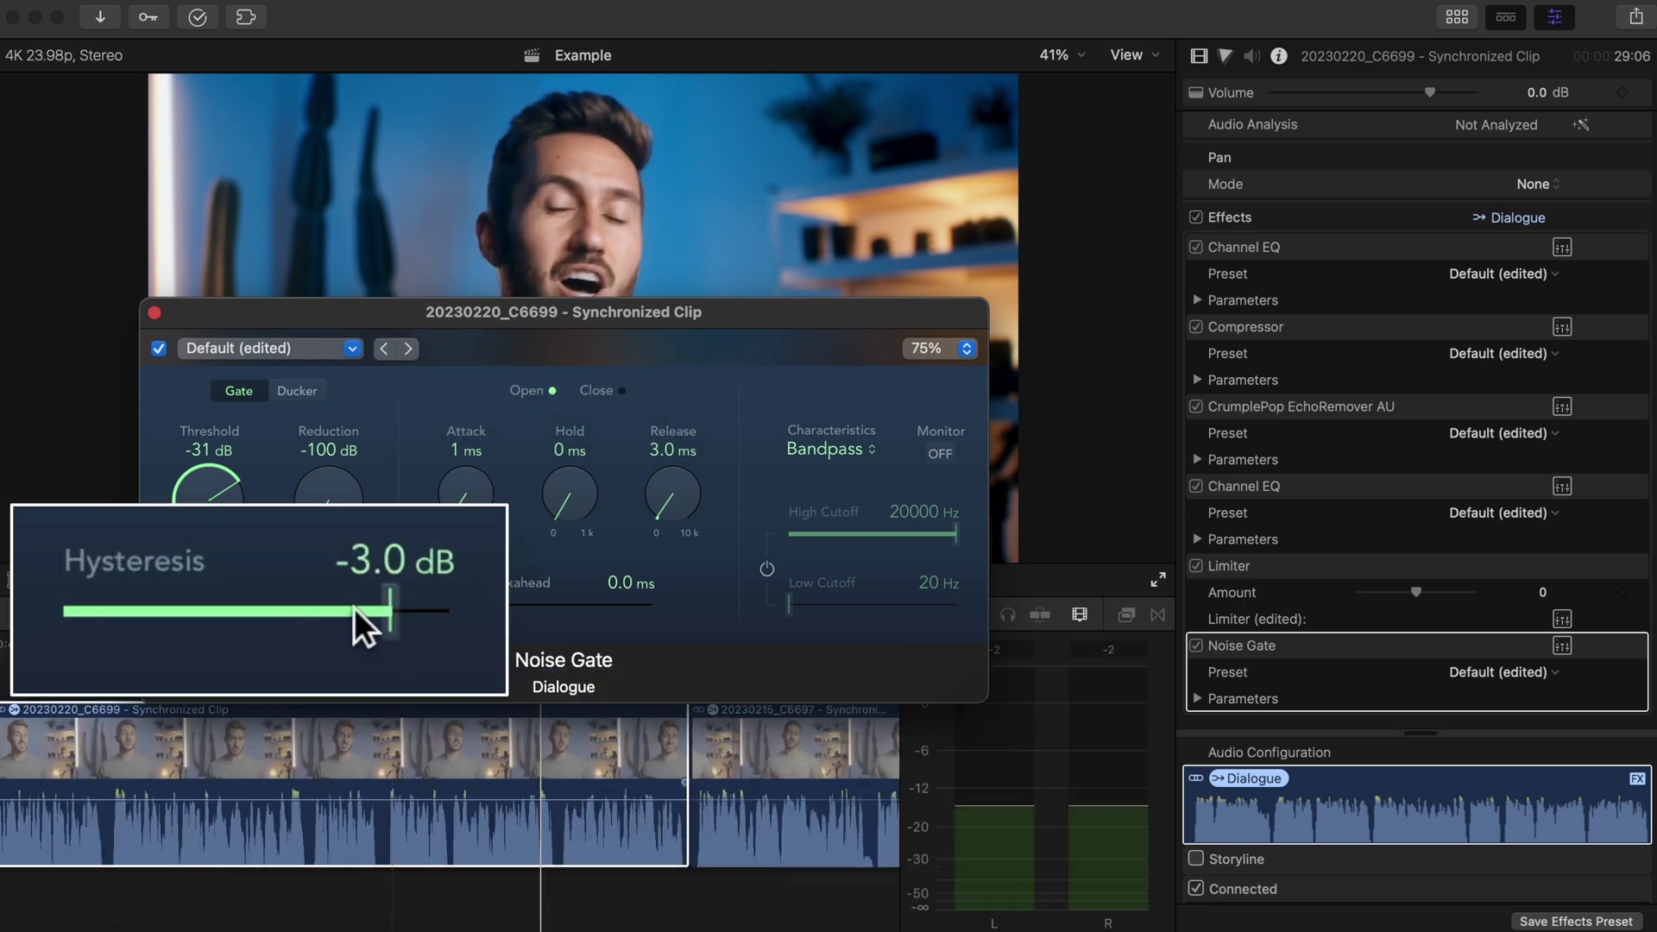
- Lower the Noise Gate Hysteresis from -3.0 dB through -6.5 and -9.5 to -14.5 dB
mouse_move(316, 605)
left_mouse_down()
mouse_move(291, 606)
mouse_move(333, 619)
left_mouse_up()
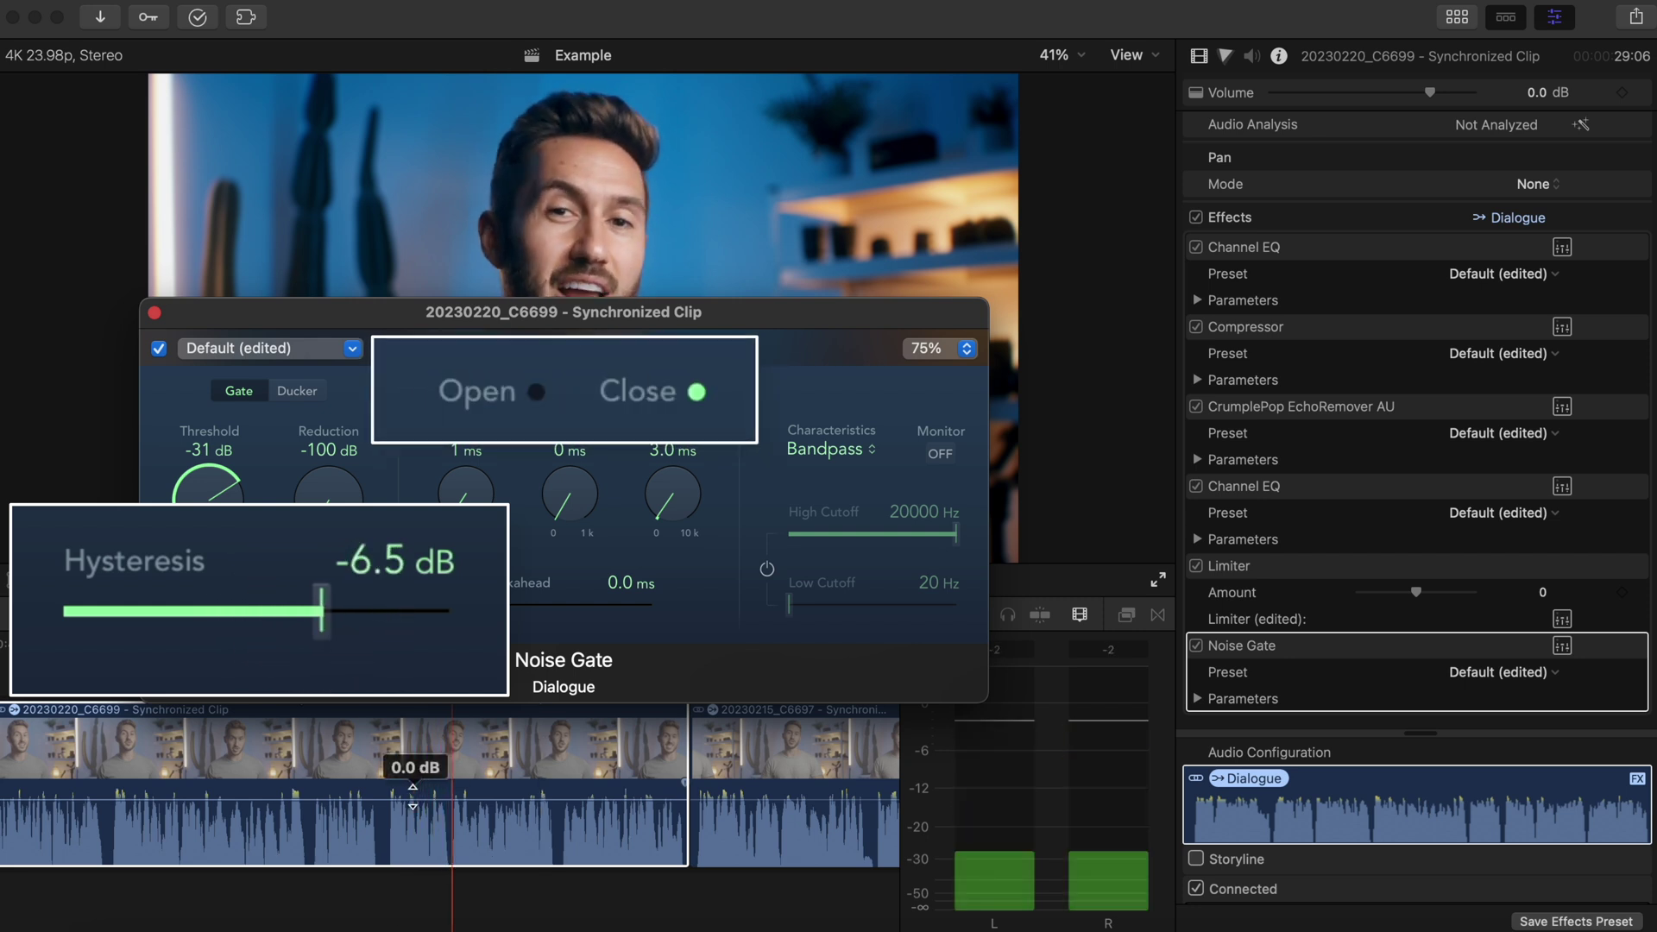
left_click_drag(321, 612, 284, 613)
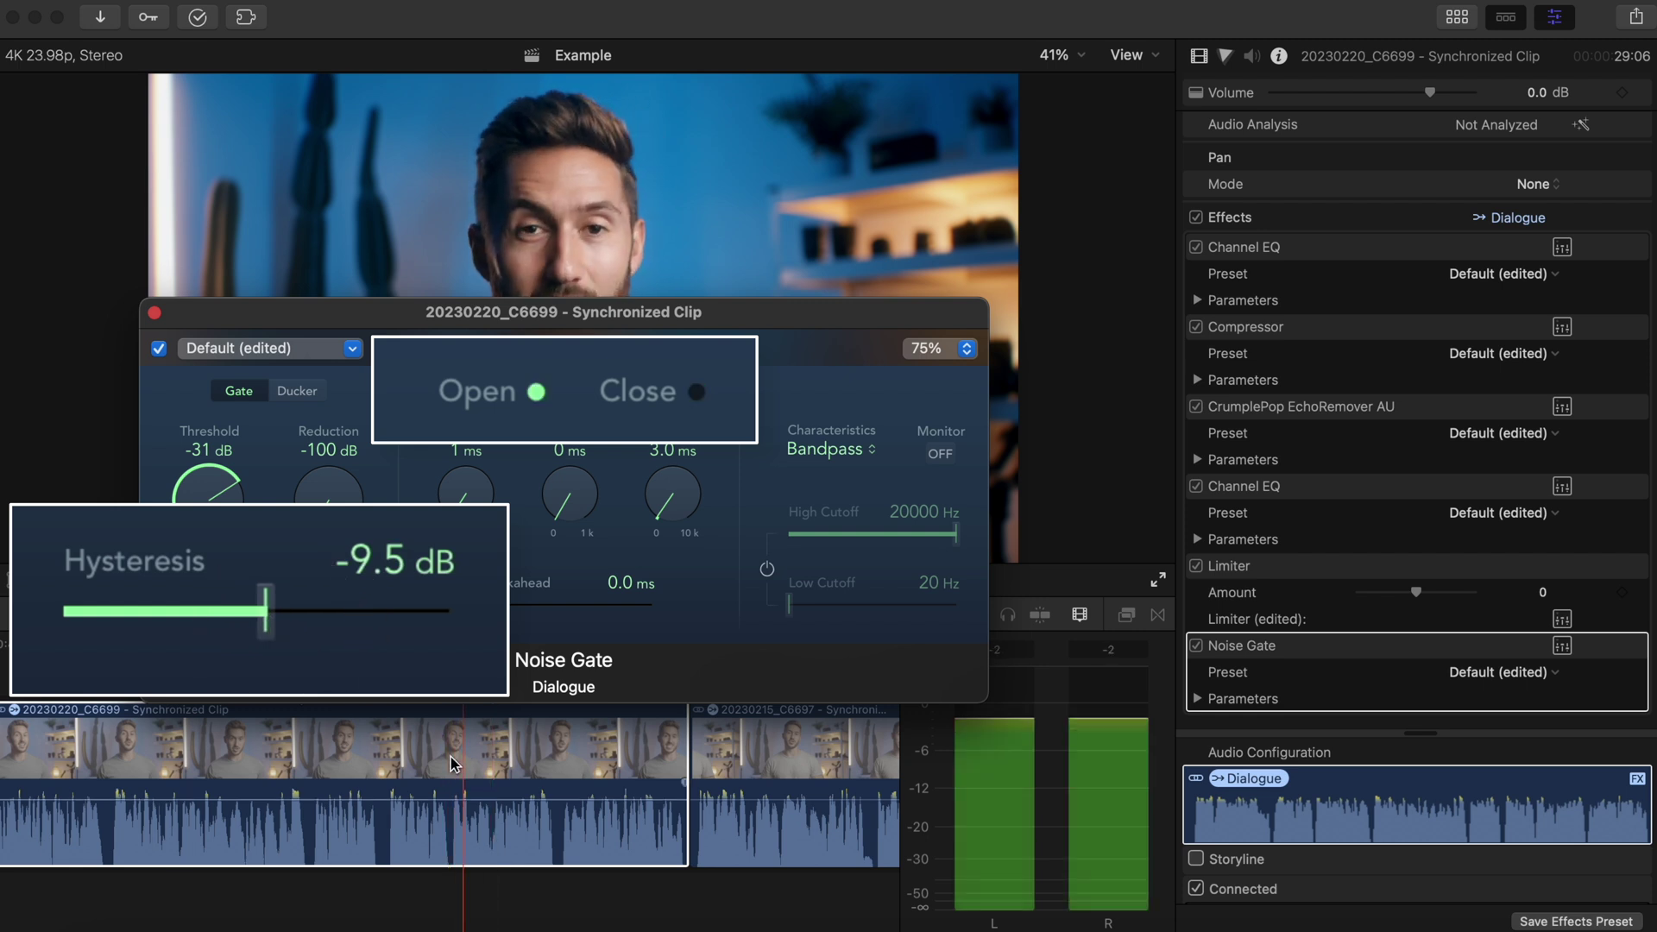
left_click_drag(267, 611, 170, 610)
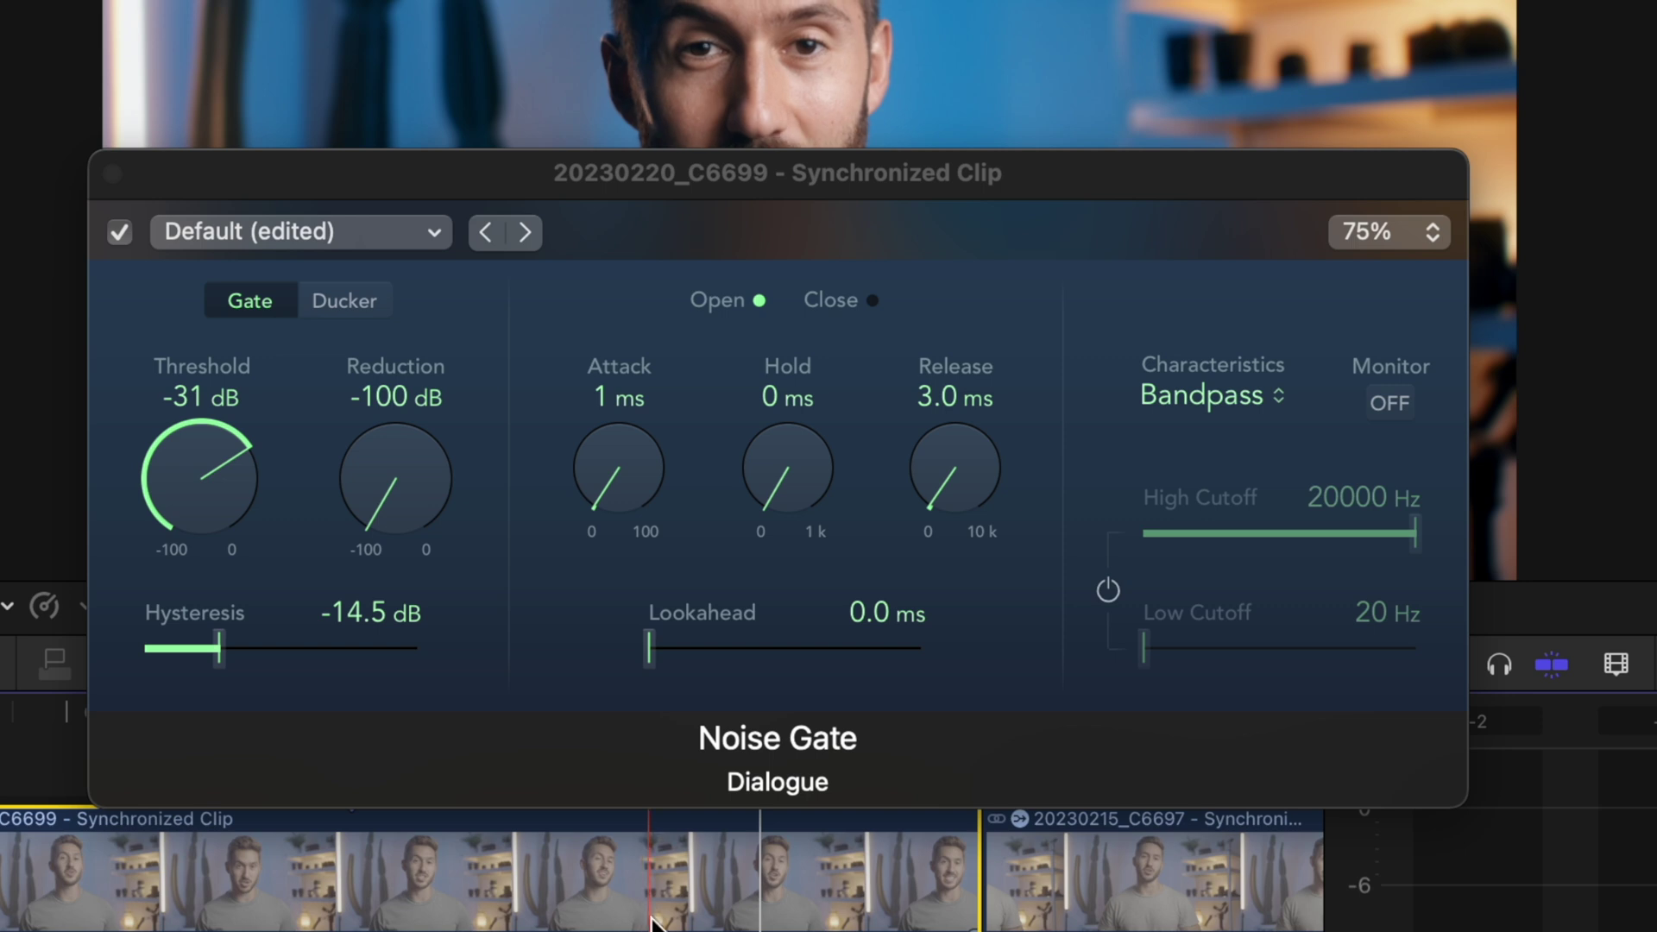
- Save the current Noise Gate settings as a user preset named 'Rode H6'
left_click(363, 226)
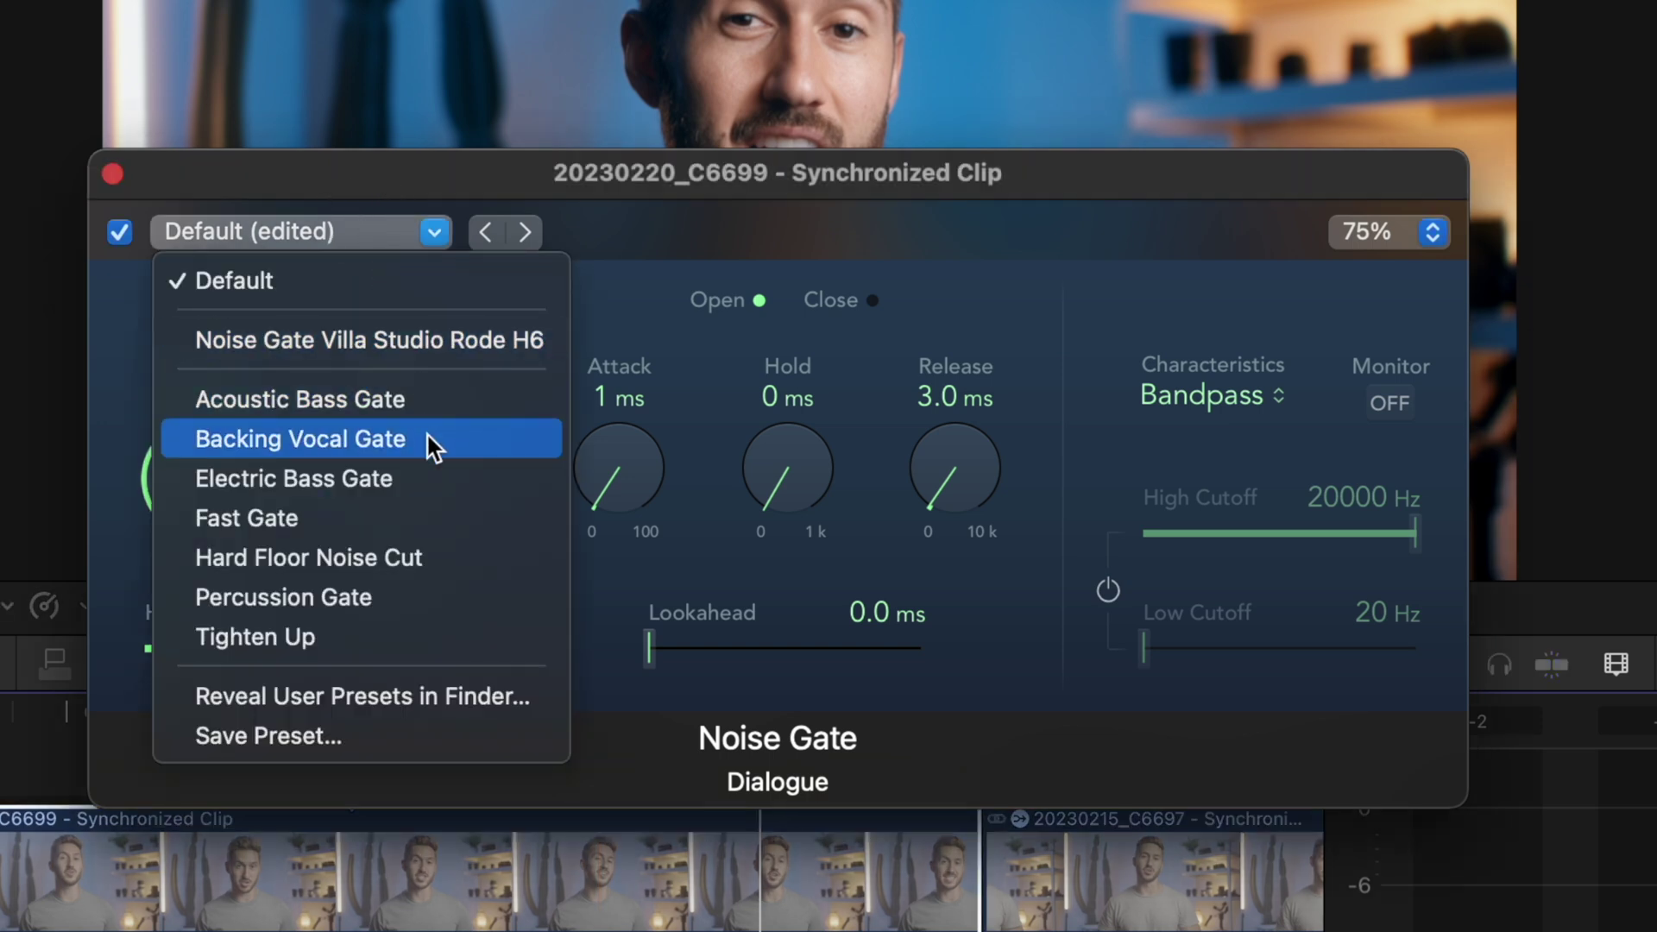
left_click(381, 729)
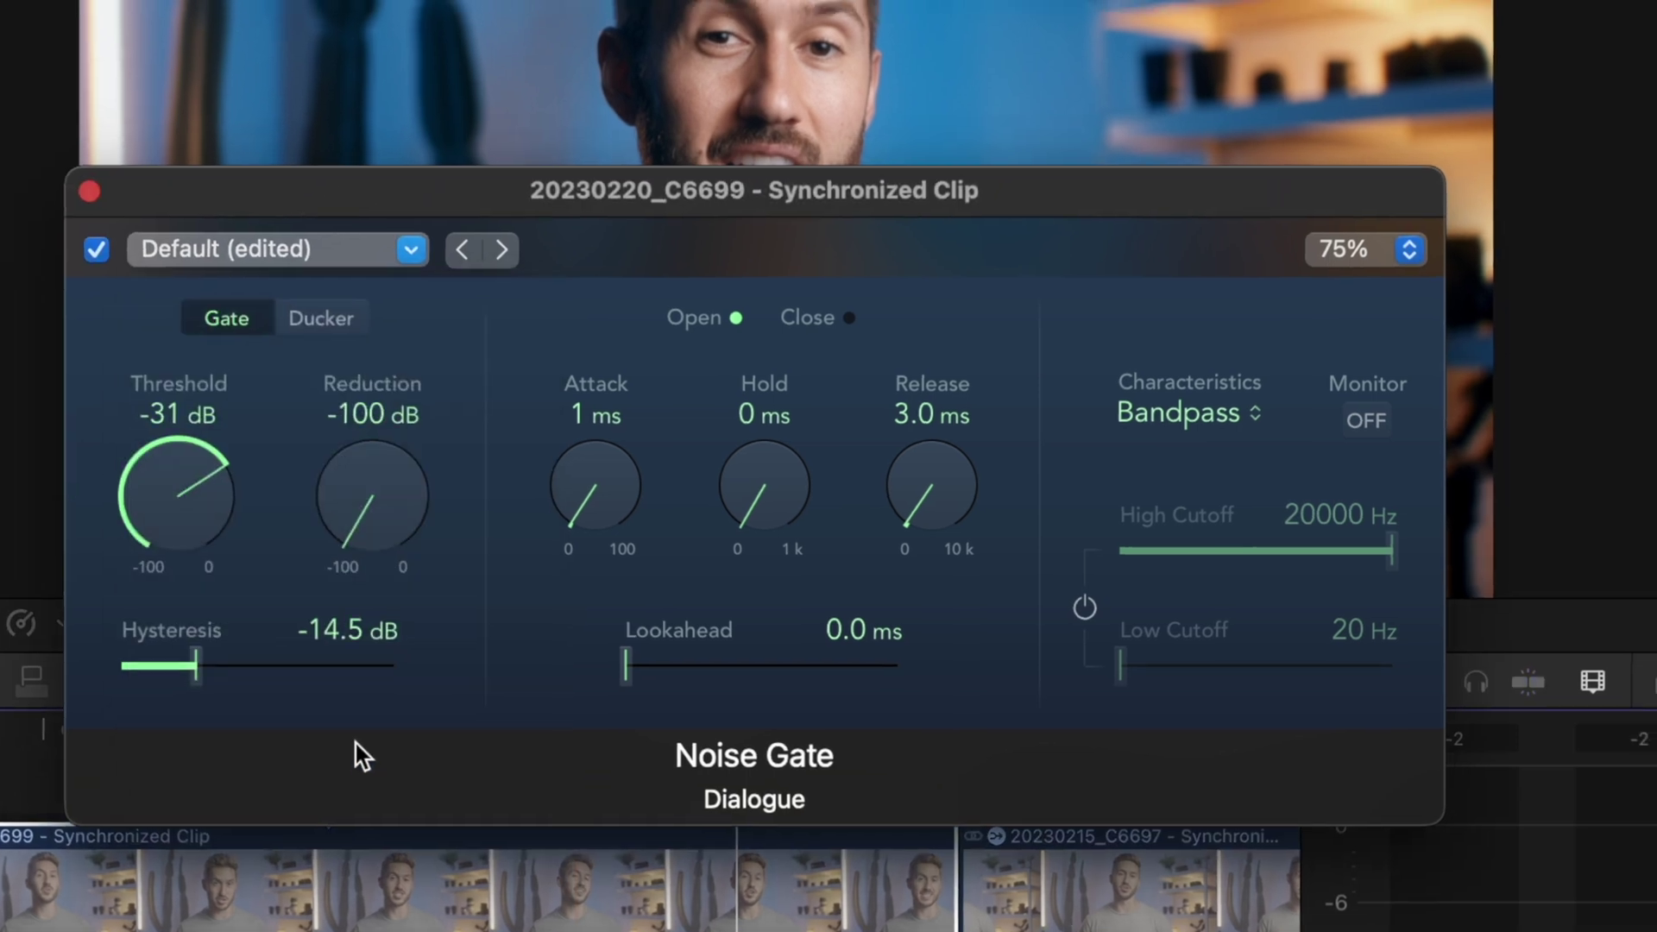
type("Rode H%")
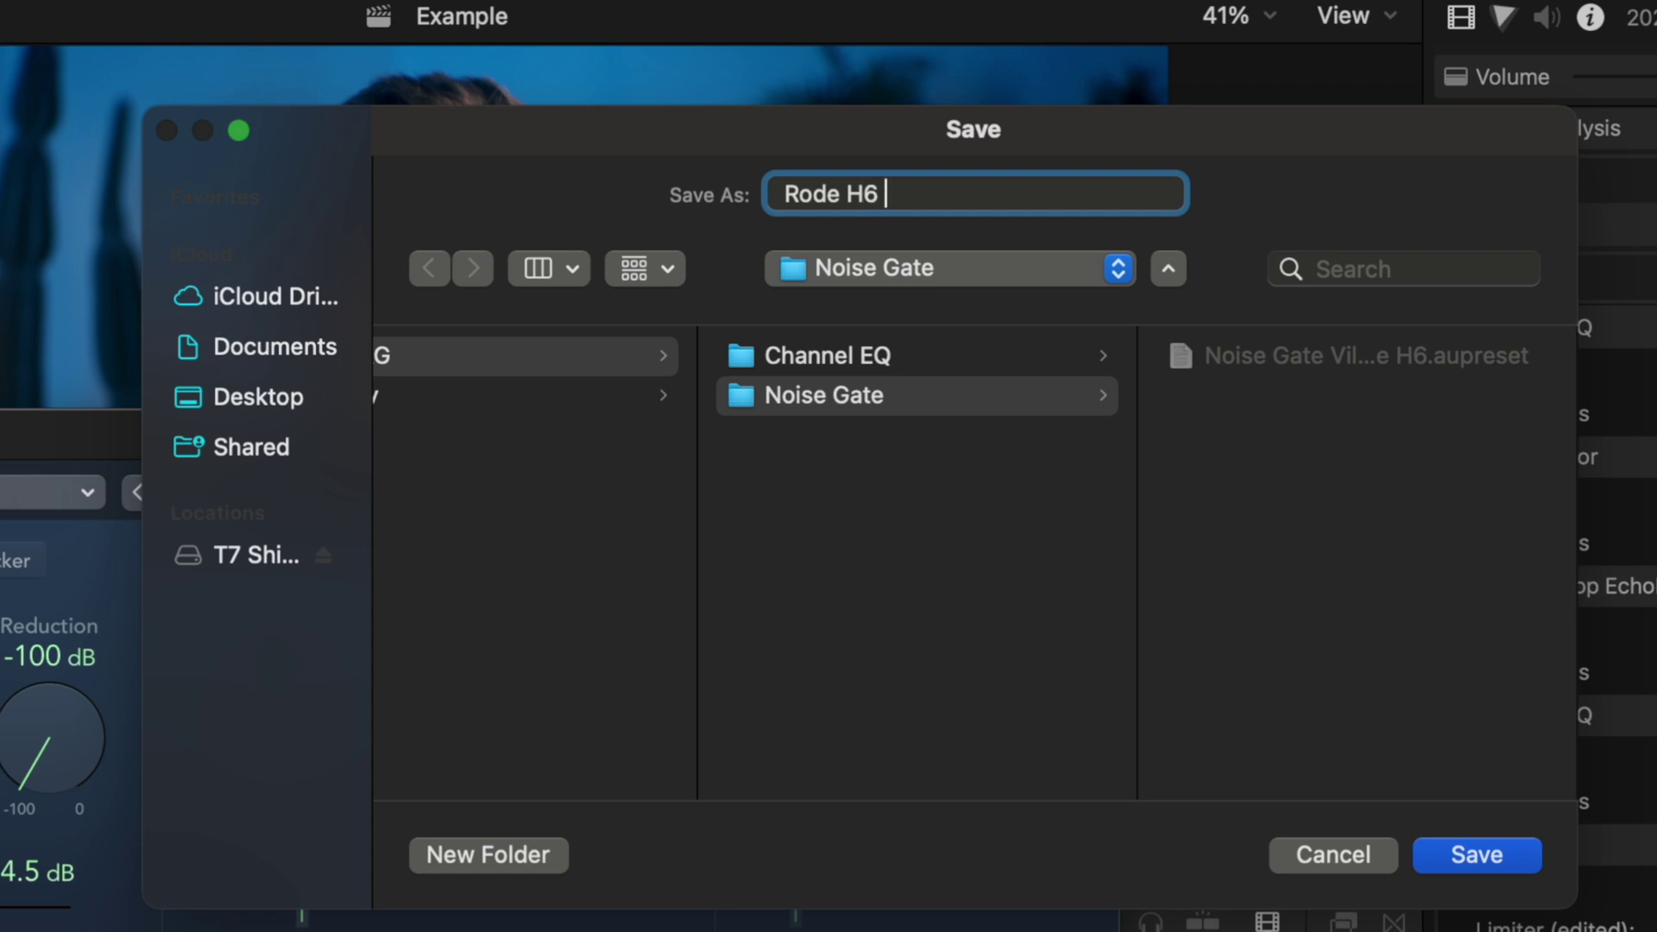
left_click(1431, 866)
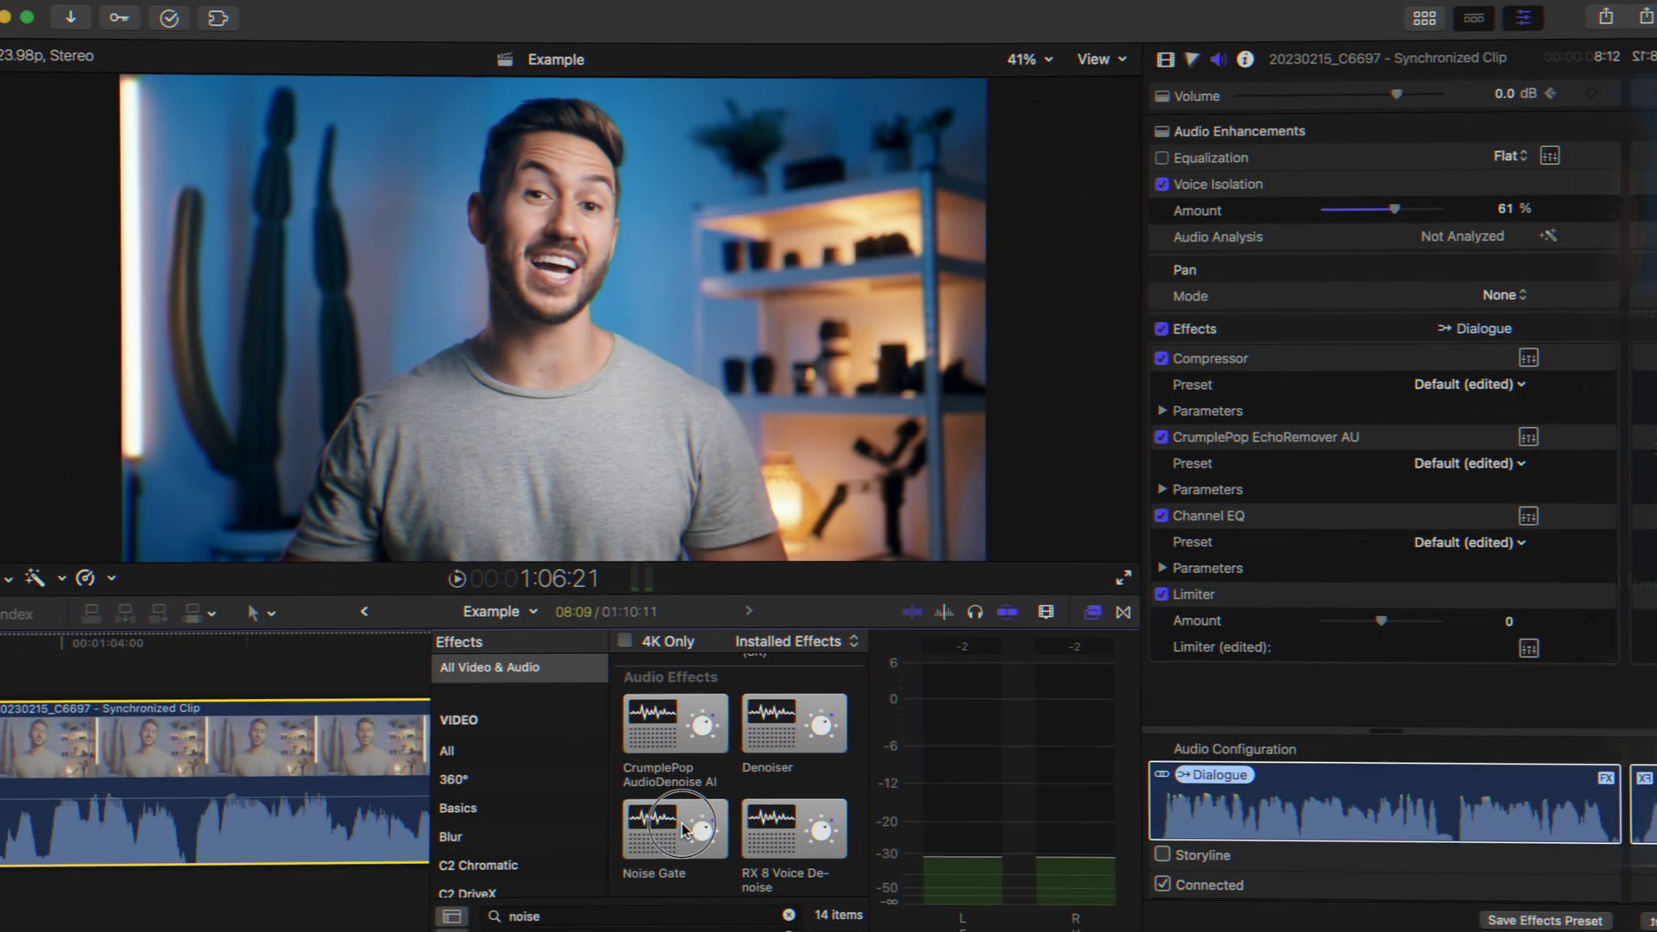
- Add Noise Gate to clip 20230215_C6697 and open its preset list showing 'Rode H6 Studio'
double_click(685, 830)
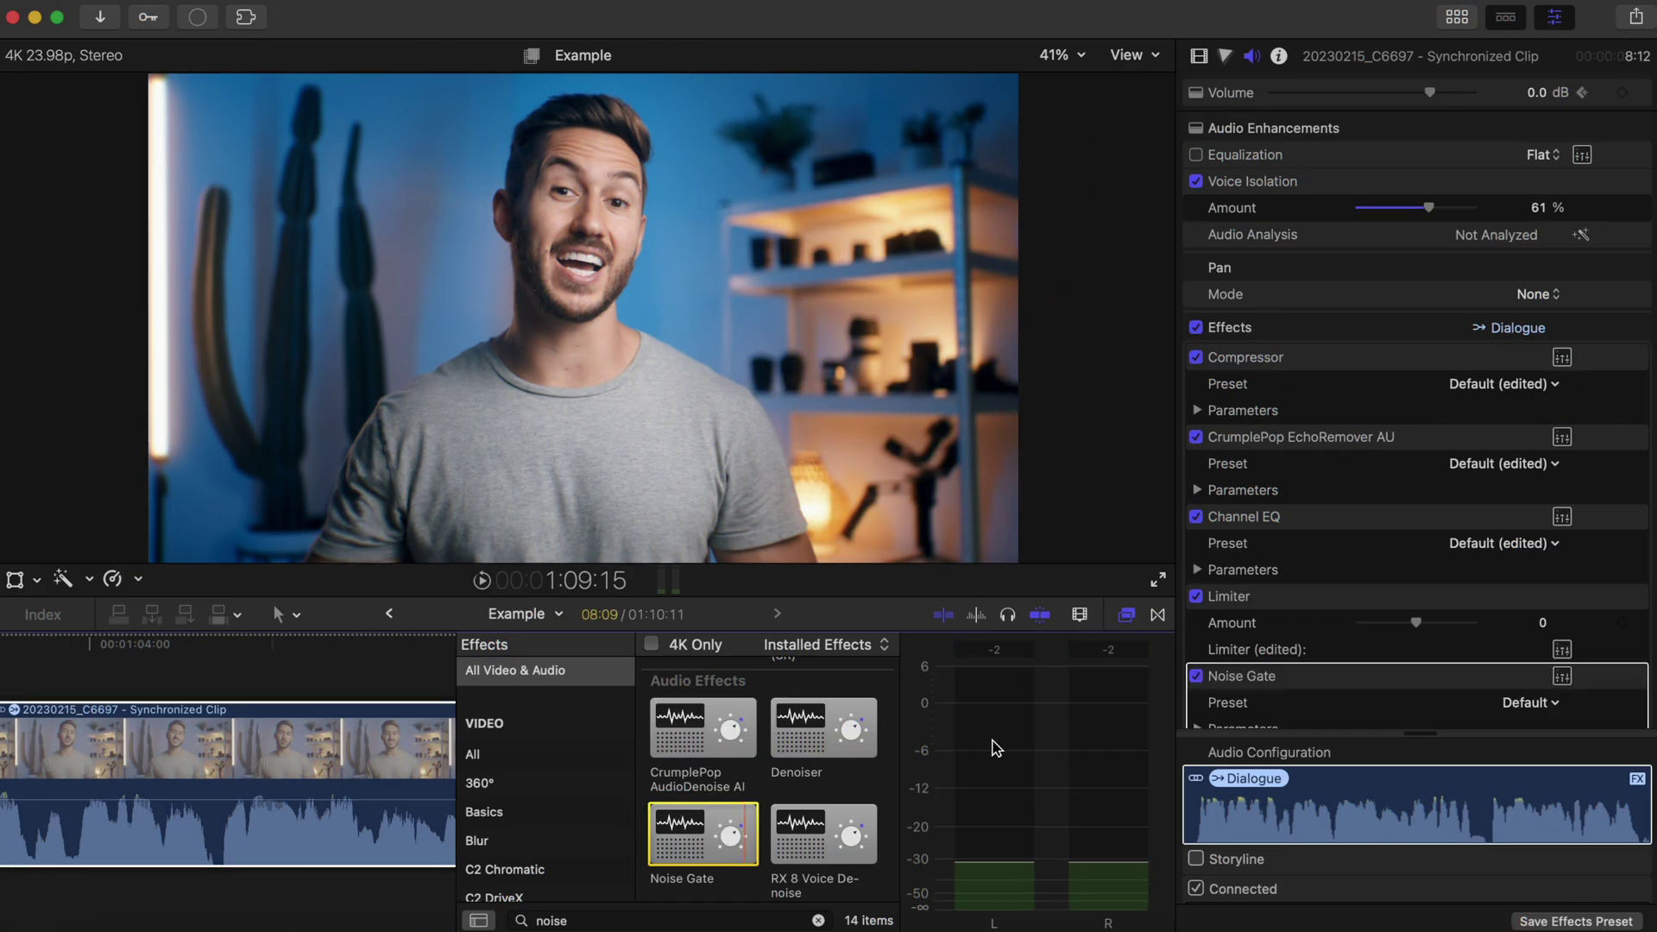
left_click(1127, 616)
scroll(1528, 604, "down", 2)
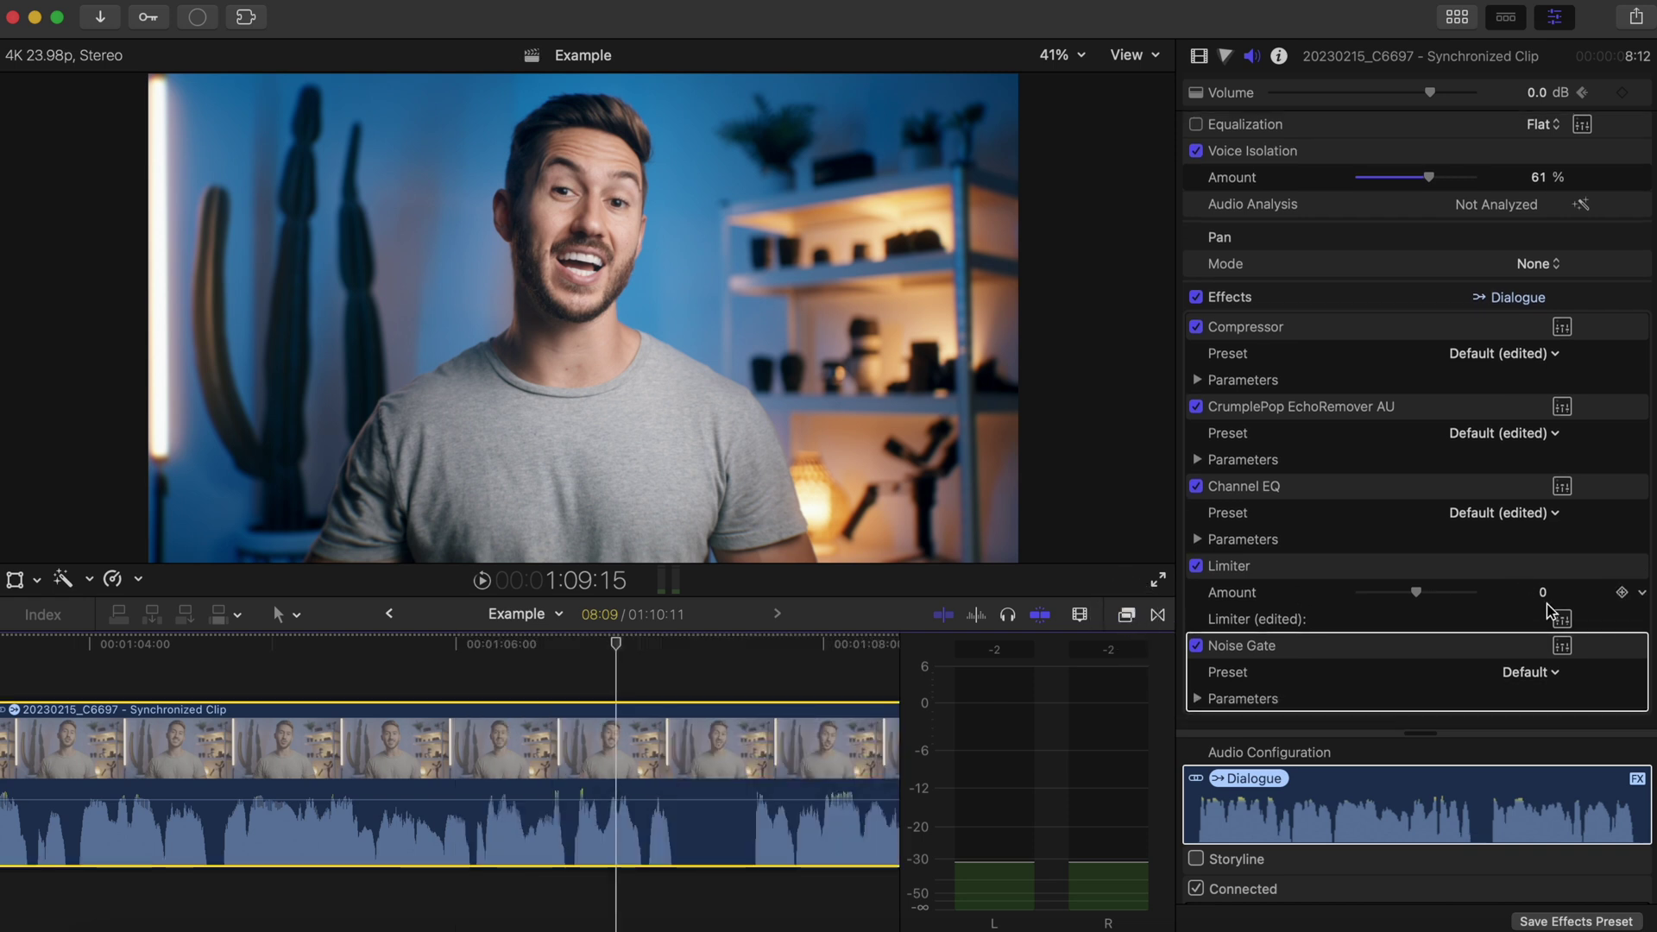
left_click(1562, 645)
left_click(283, 445)
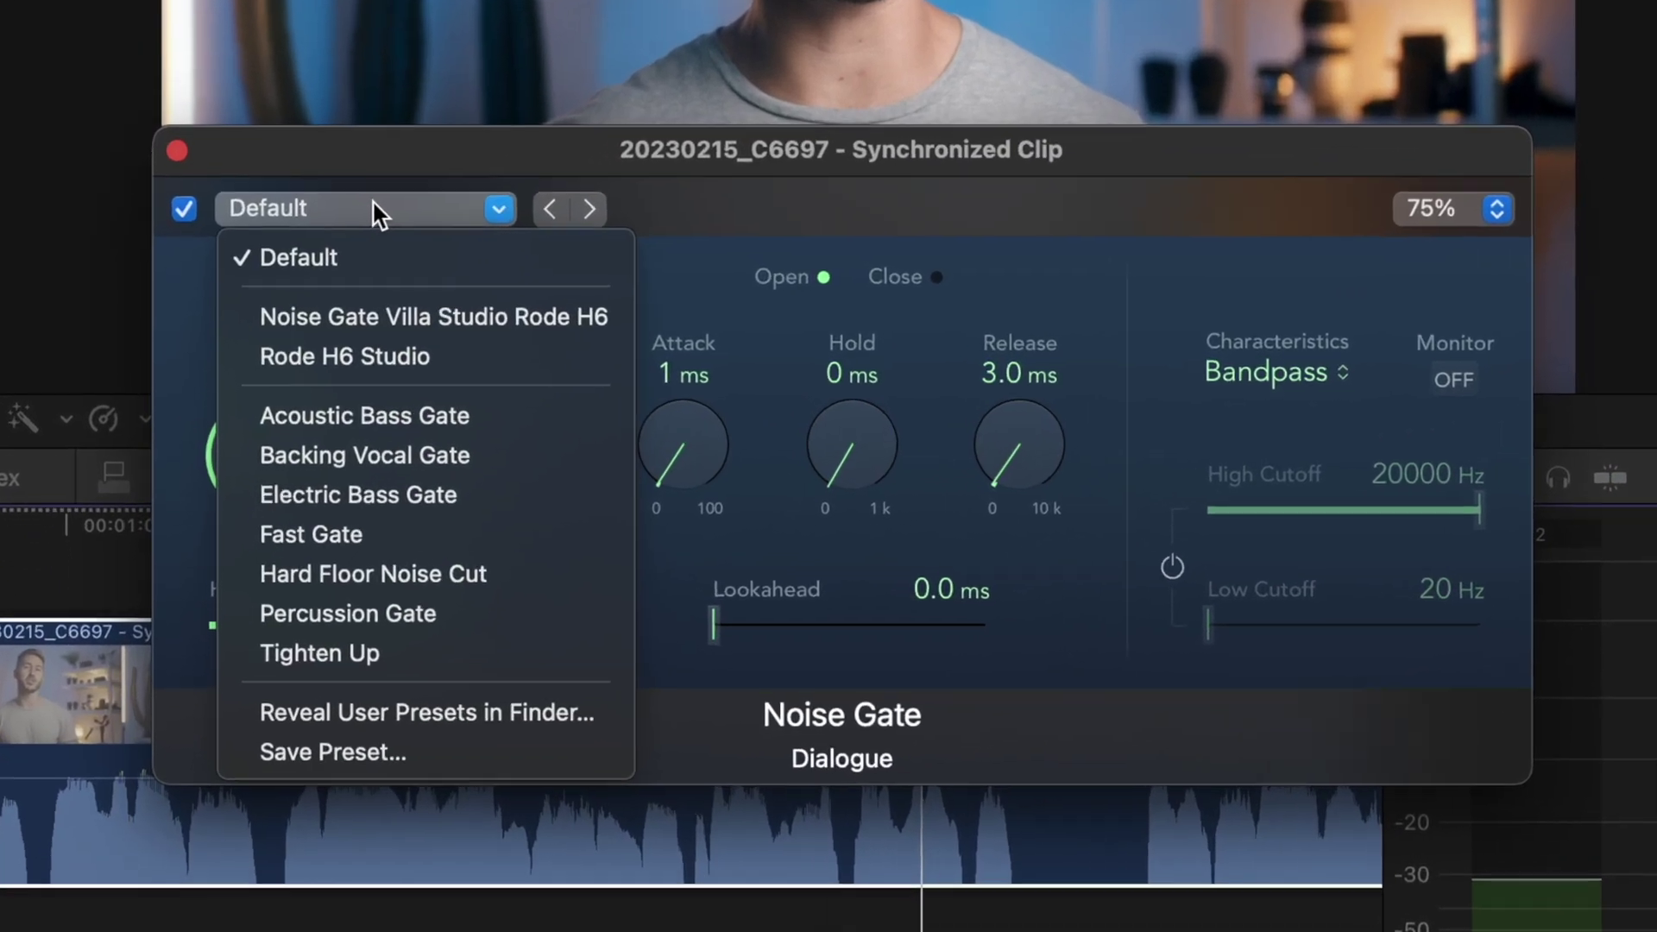